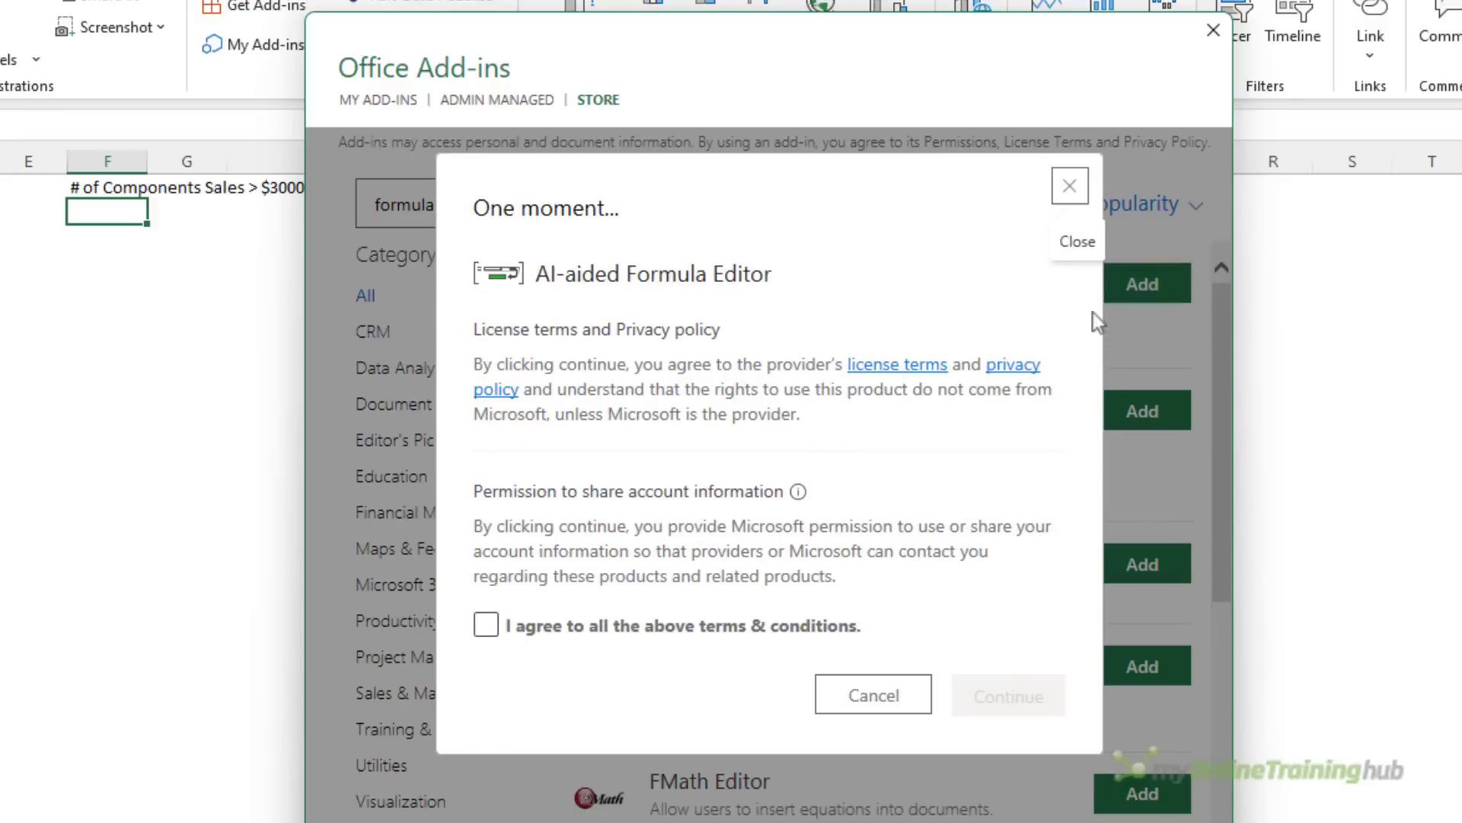
Tick agreement to the AI-aided Formula Editor terms, but dismiss the licence prompt and close the Office Add-ins store
left_click(487, 626)
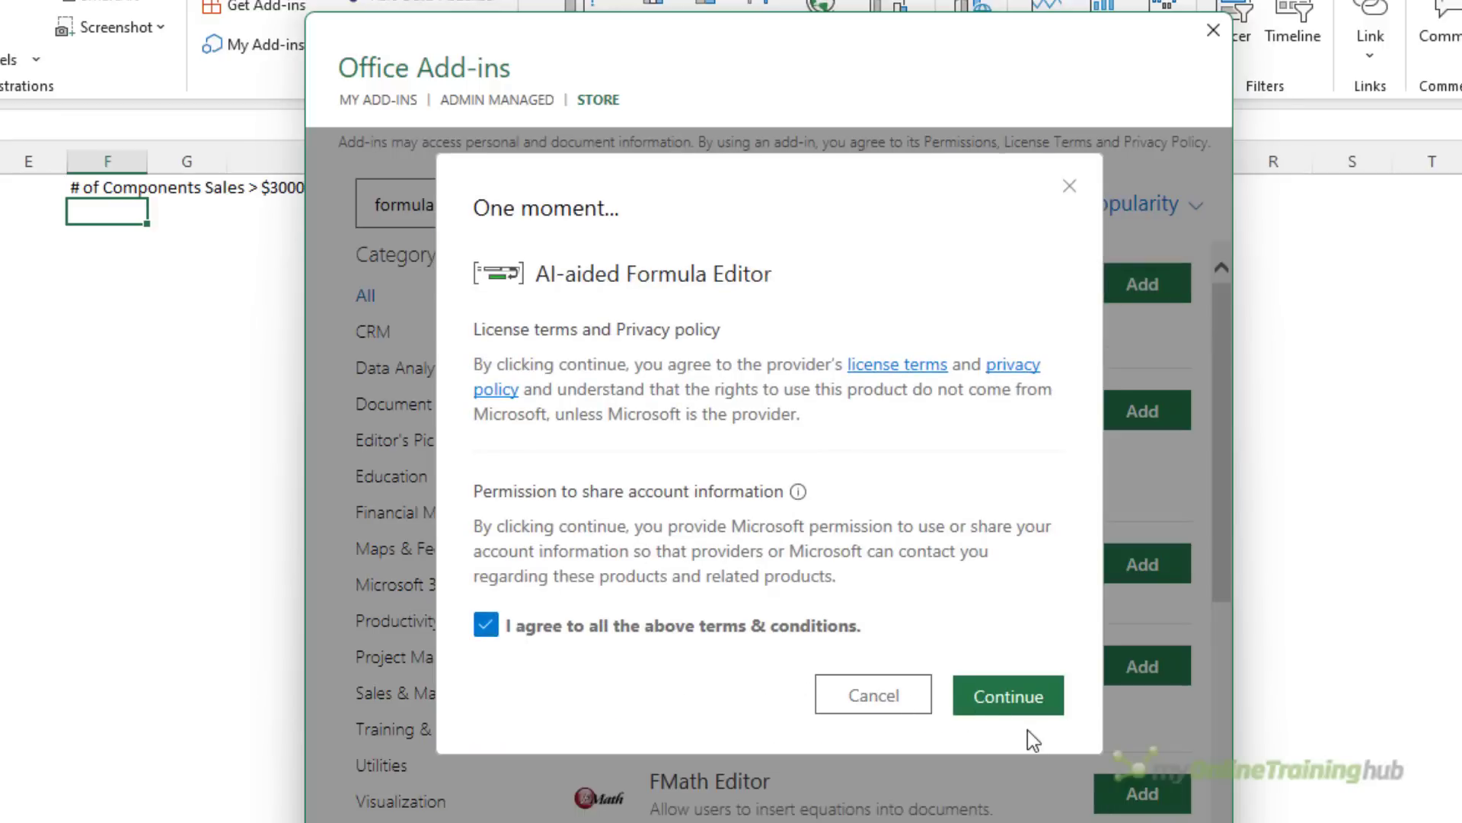
left_click(1070, 186)
left_click(1213, 31)
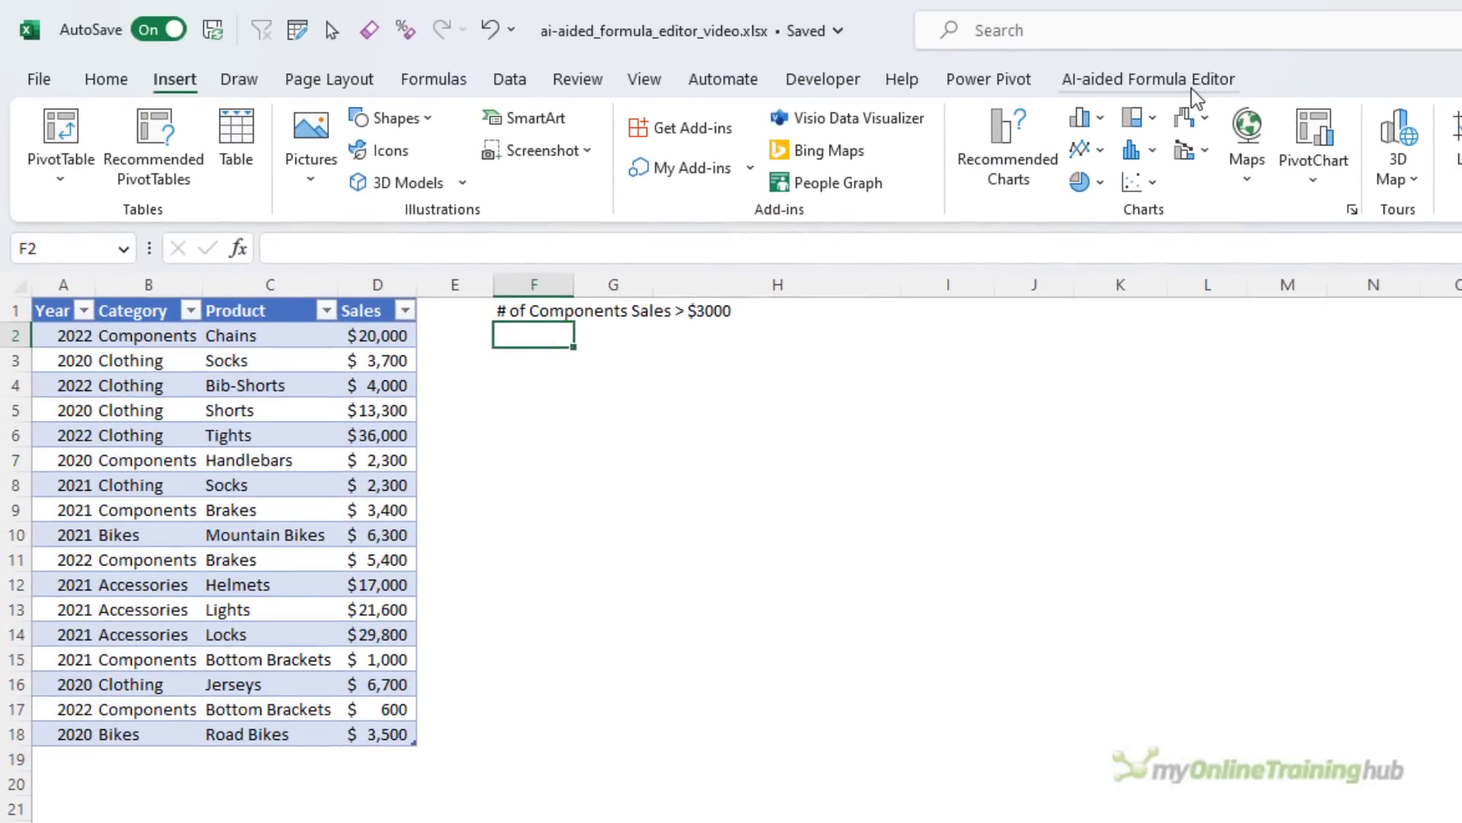
Open the AI-aided Formula Editor pane, undock it and enlarge it as a floating window beside the sales table
left_click(1191, 84)
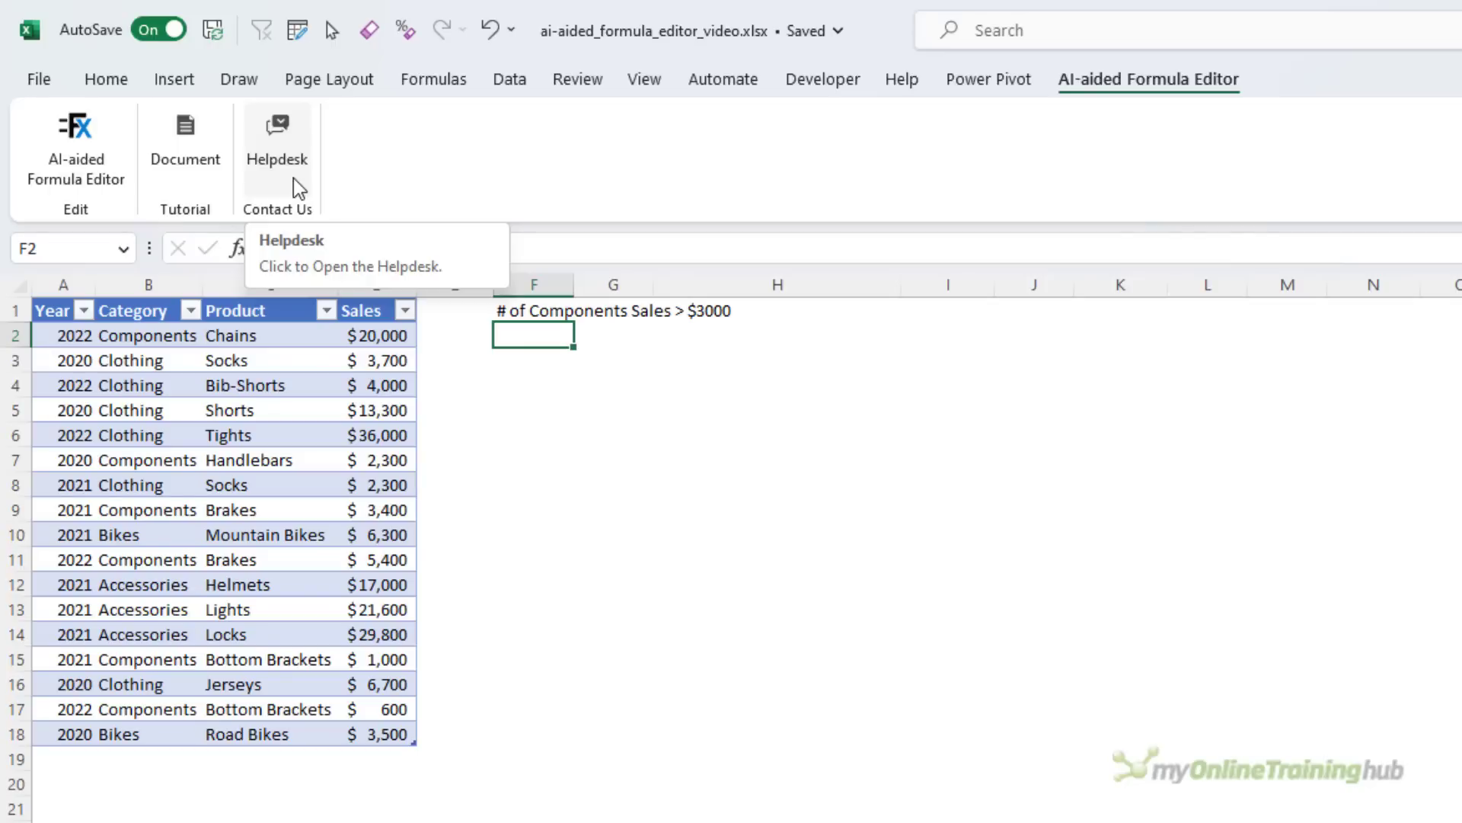
left_click(91, 161)
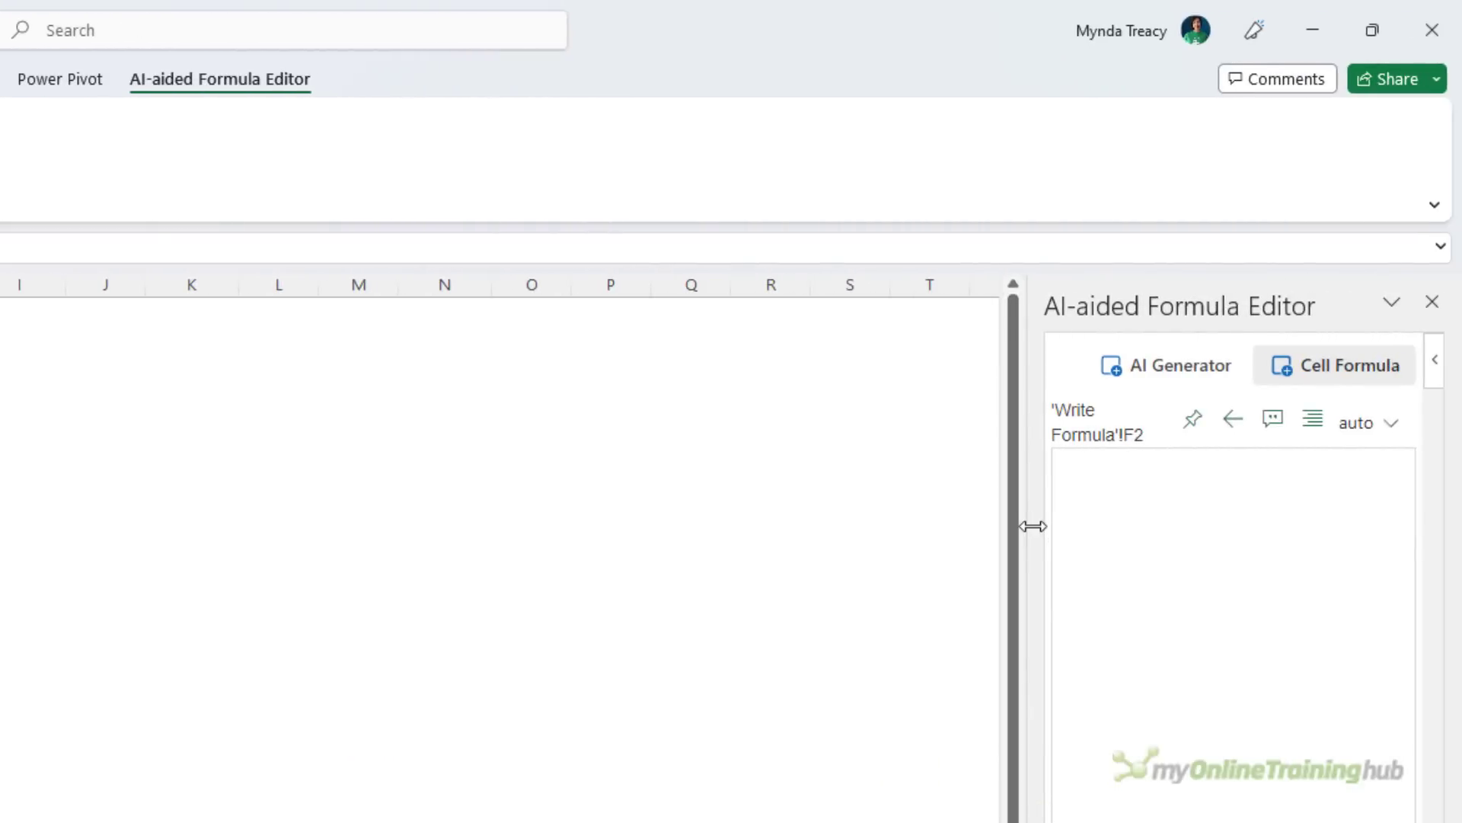
left_click_drag(1033, 526, 869, 528)
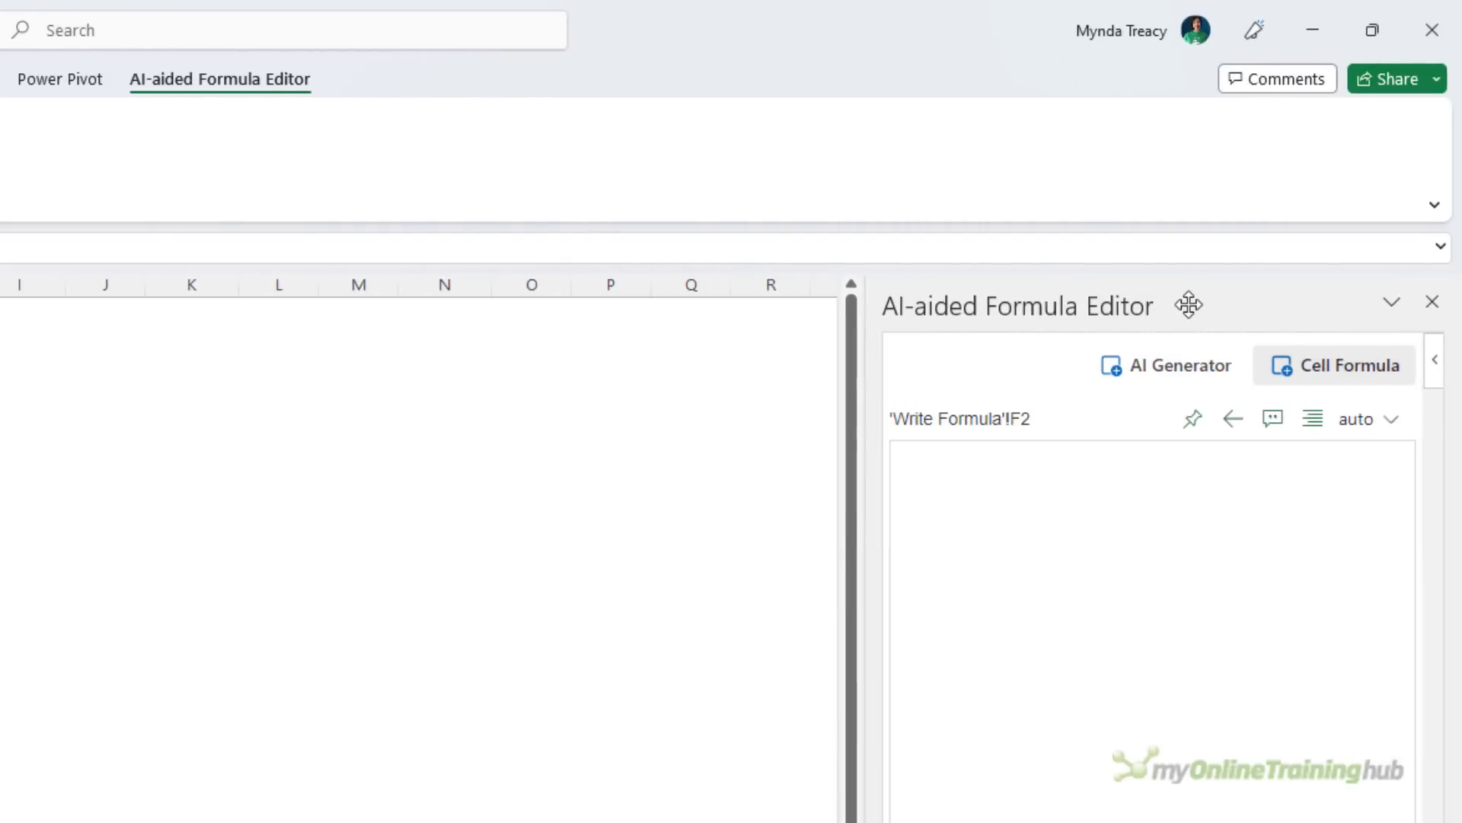
left_click_drag(1163, 297, 26, 380)
left_click_drag(1090, 616, 1458, 820)
left_click_drag(1150, 344, 1005, 300)
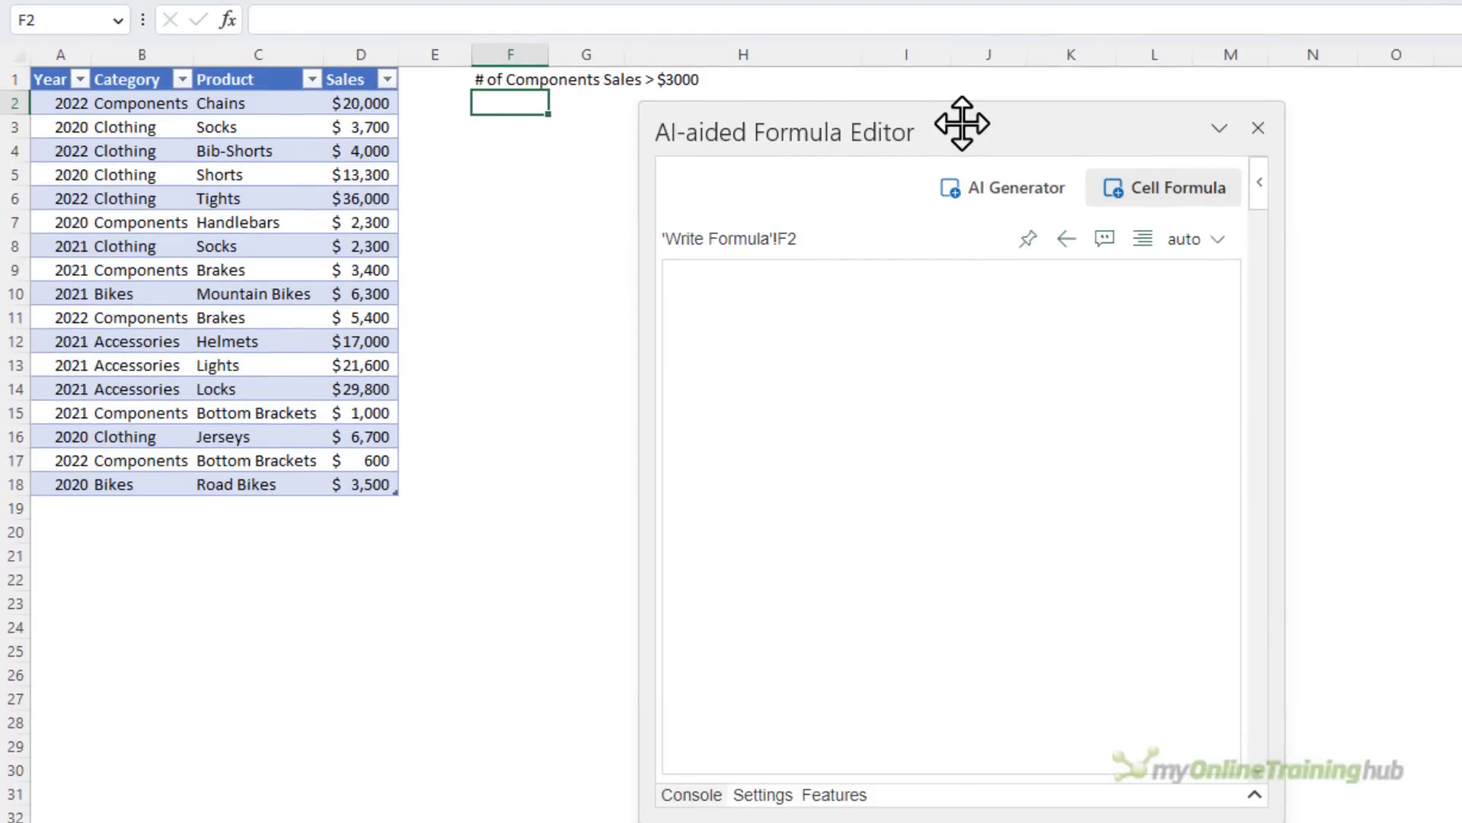
In the AI Generator, replace the sample description with "count Table1 Sales that are greater than 3000 and where the Category column contains Components"
left_click(1018, 200)
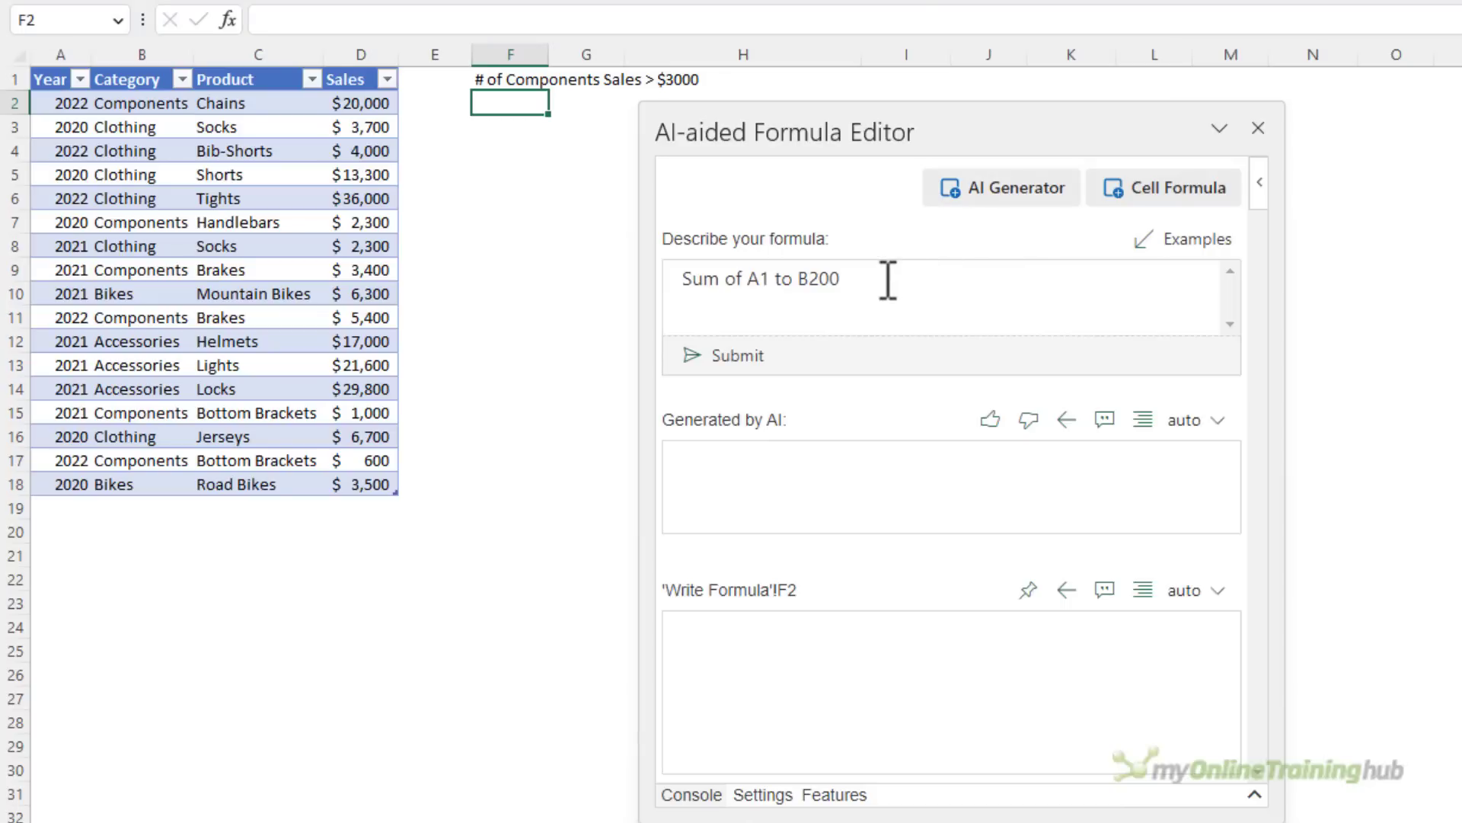
left_click_drag(846, 278, 693, 277)
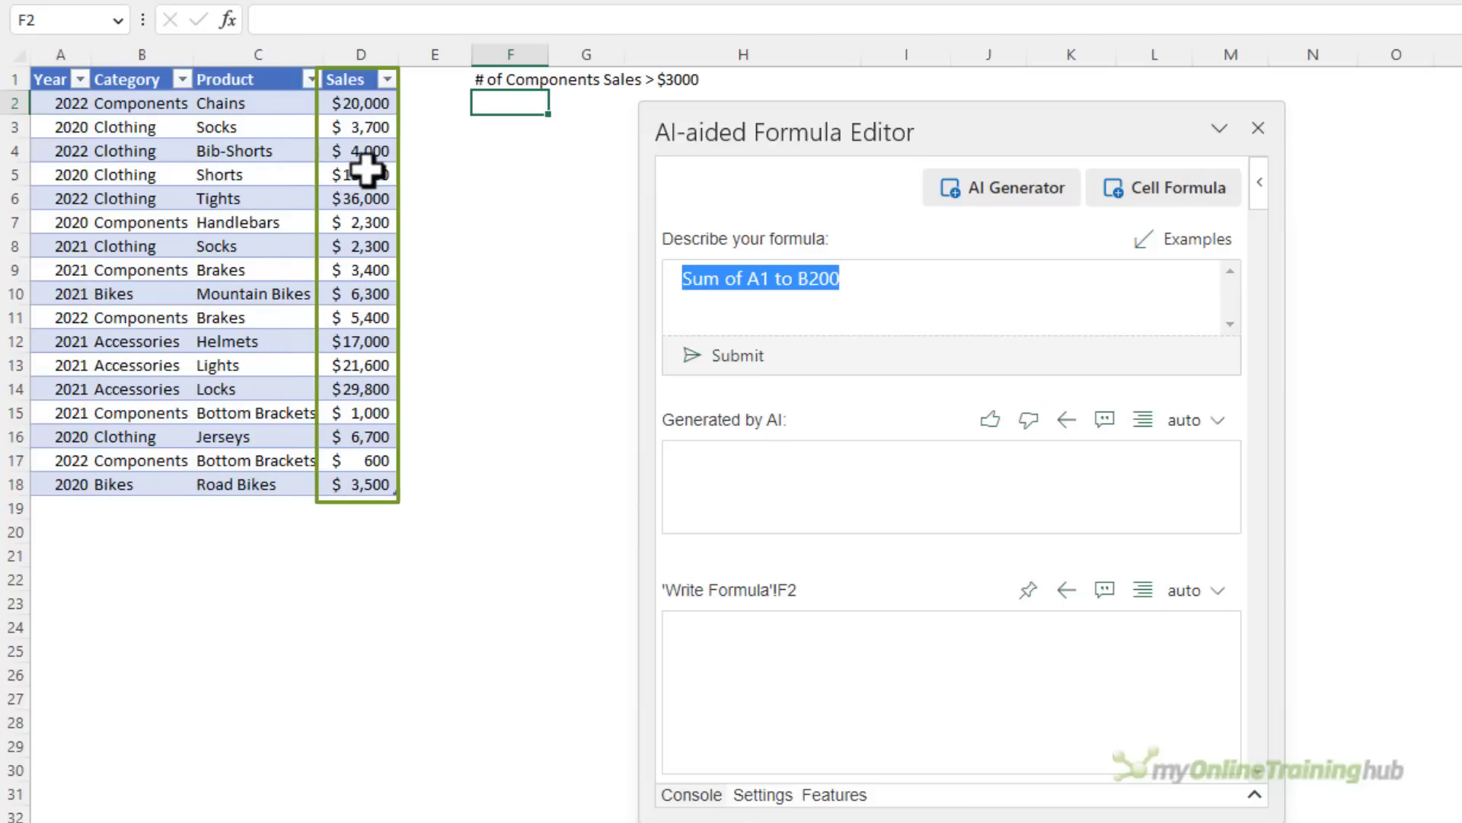
left_click_drag(891, 286, 642, 271)
type("count Table1 ")
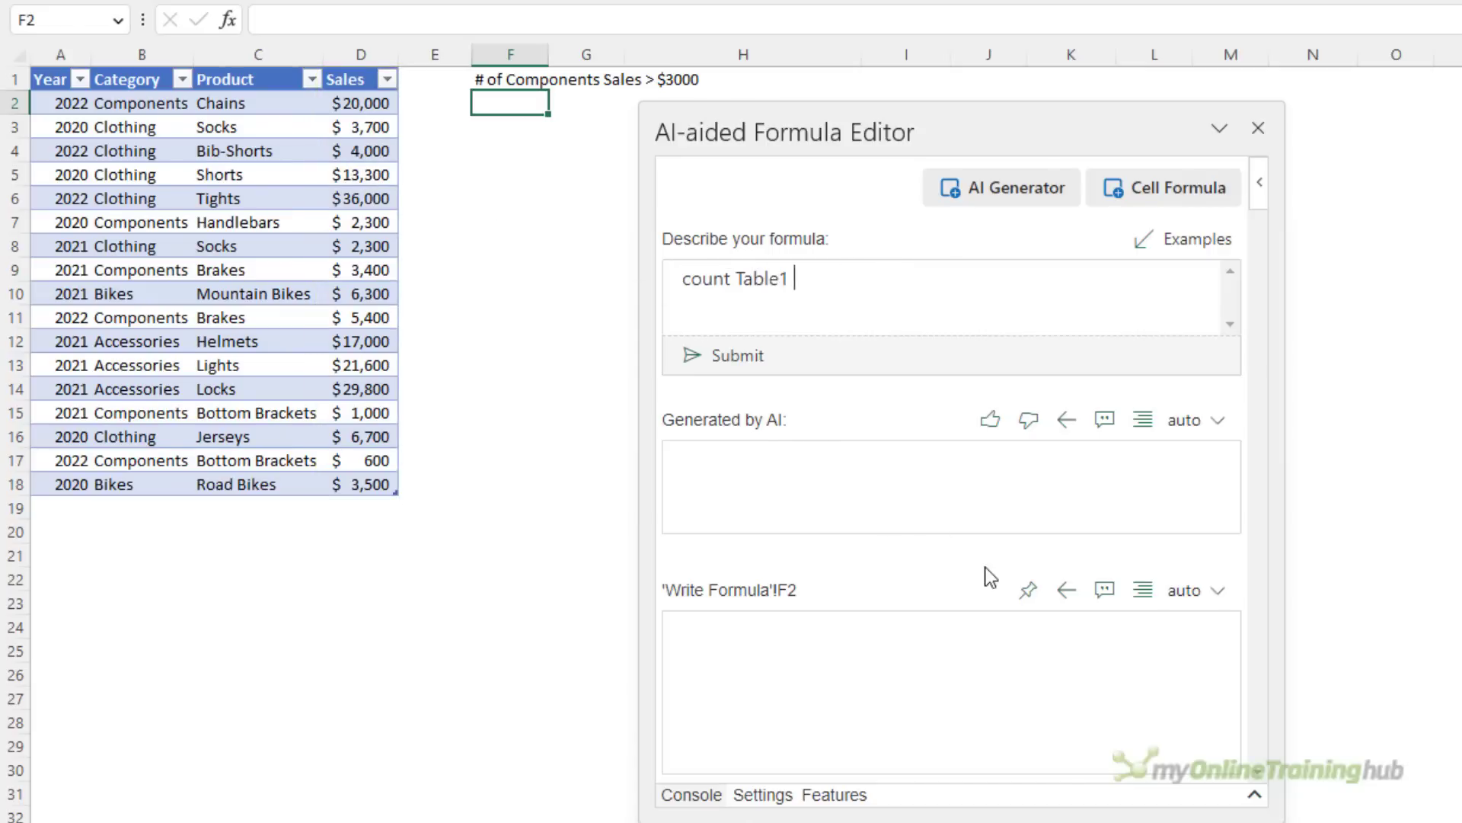
type("Sales that are greater than 3000 and where the Category column contains Components")
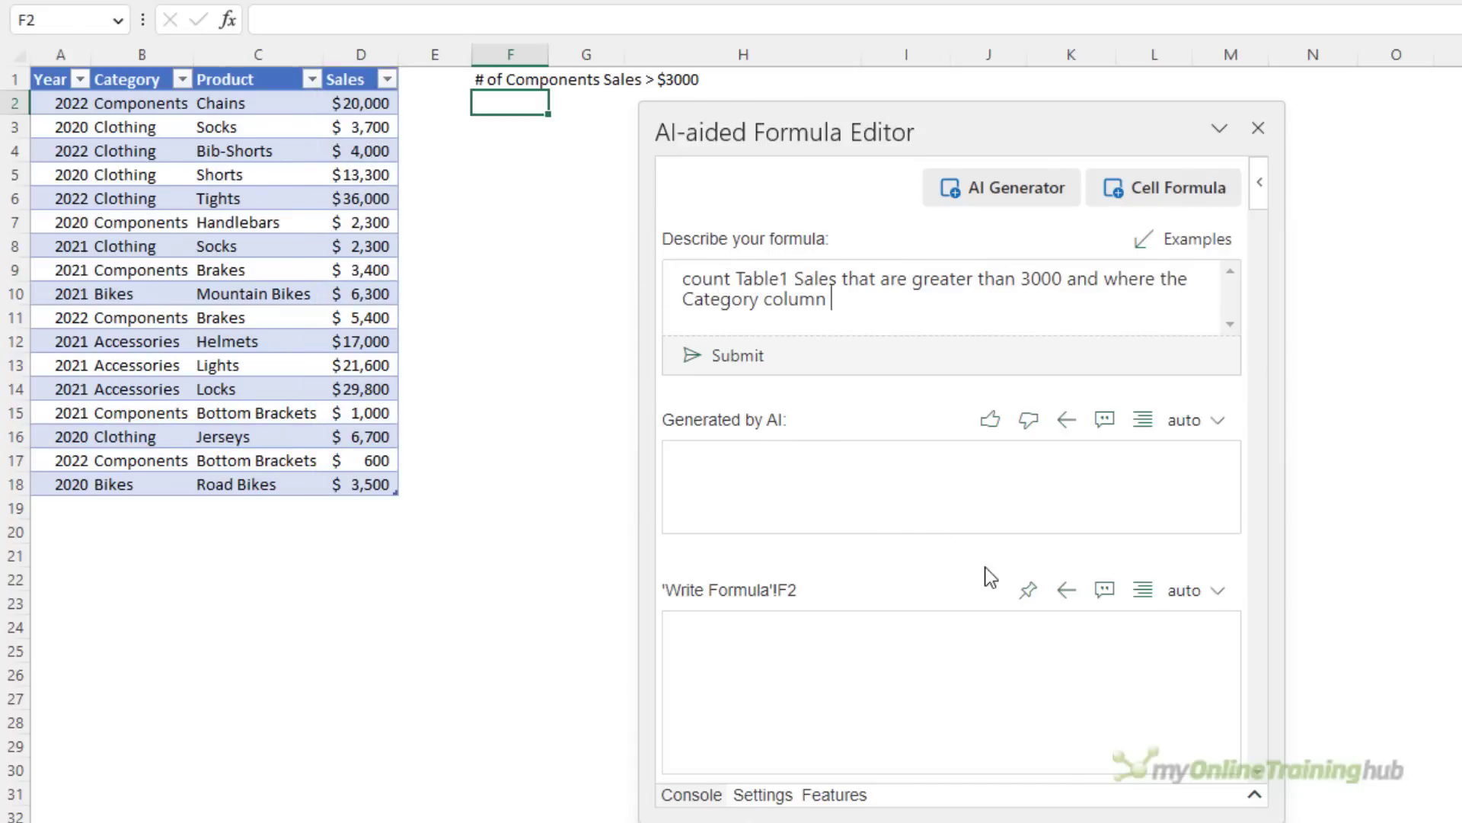
Generate the formula from the description and write the AI result into cell F2
double_click(766, 280)
double_click(809, 279)
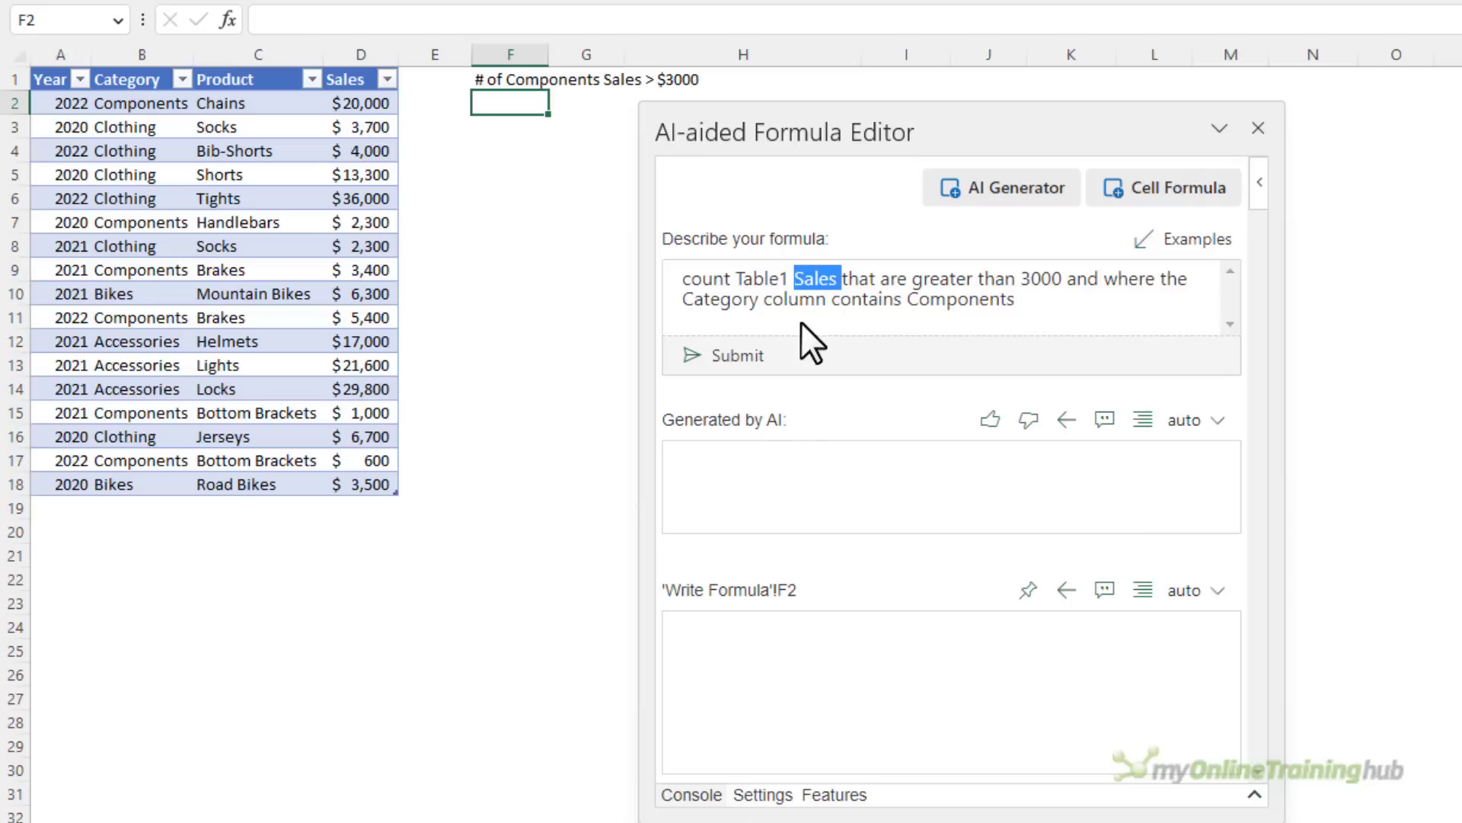
left_click(1019, 302)
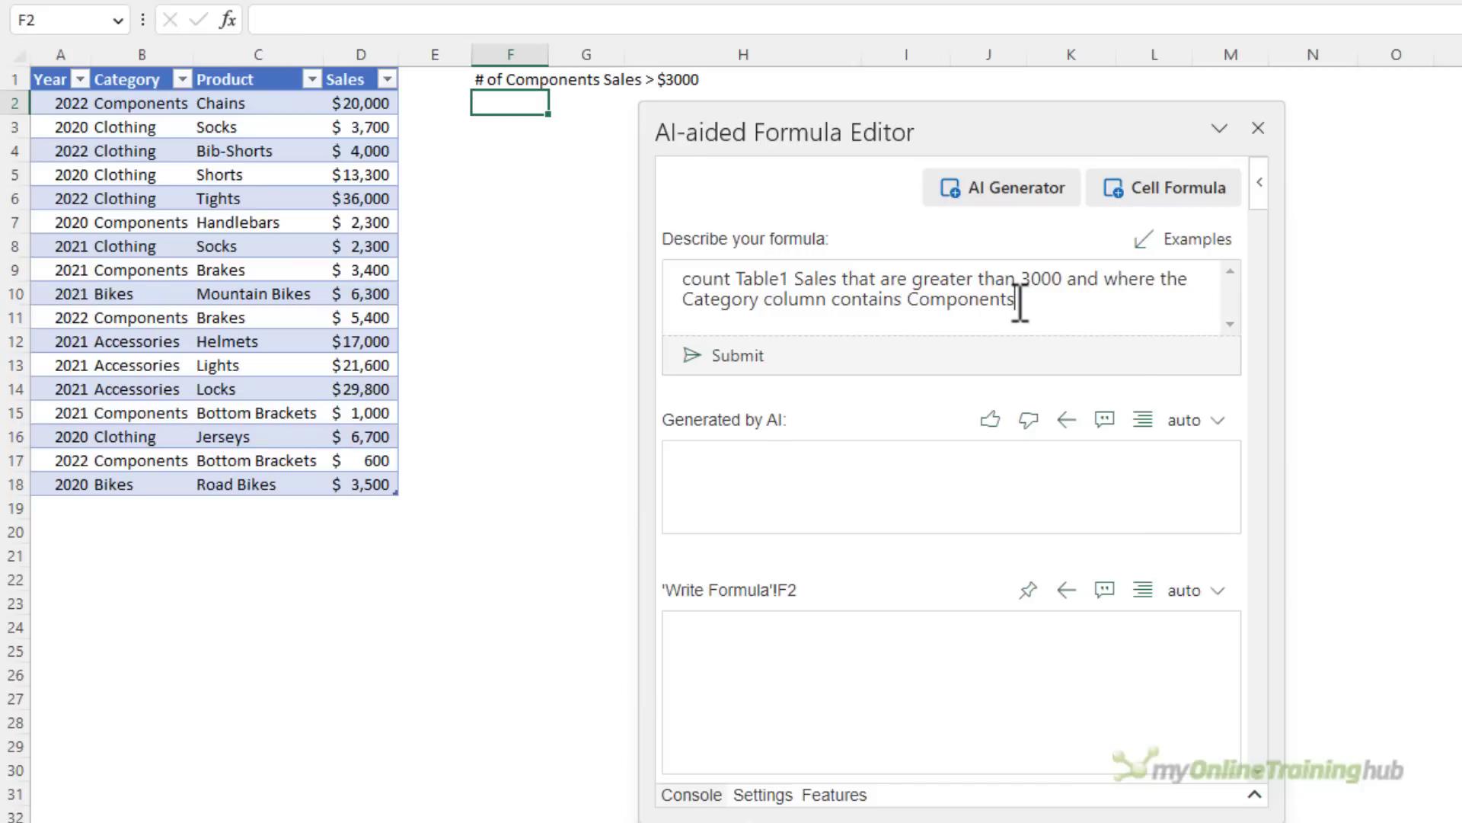
left_click_drag(735, 290, 814, 278)
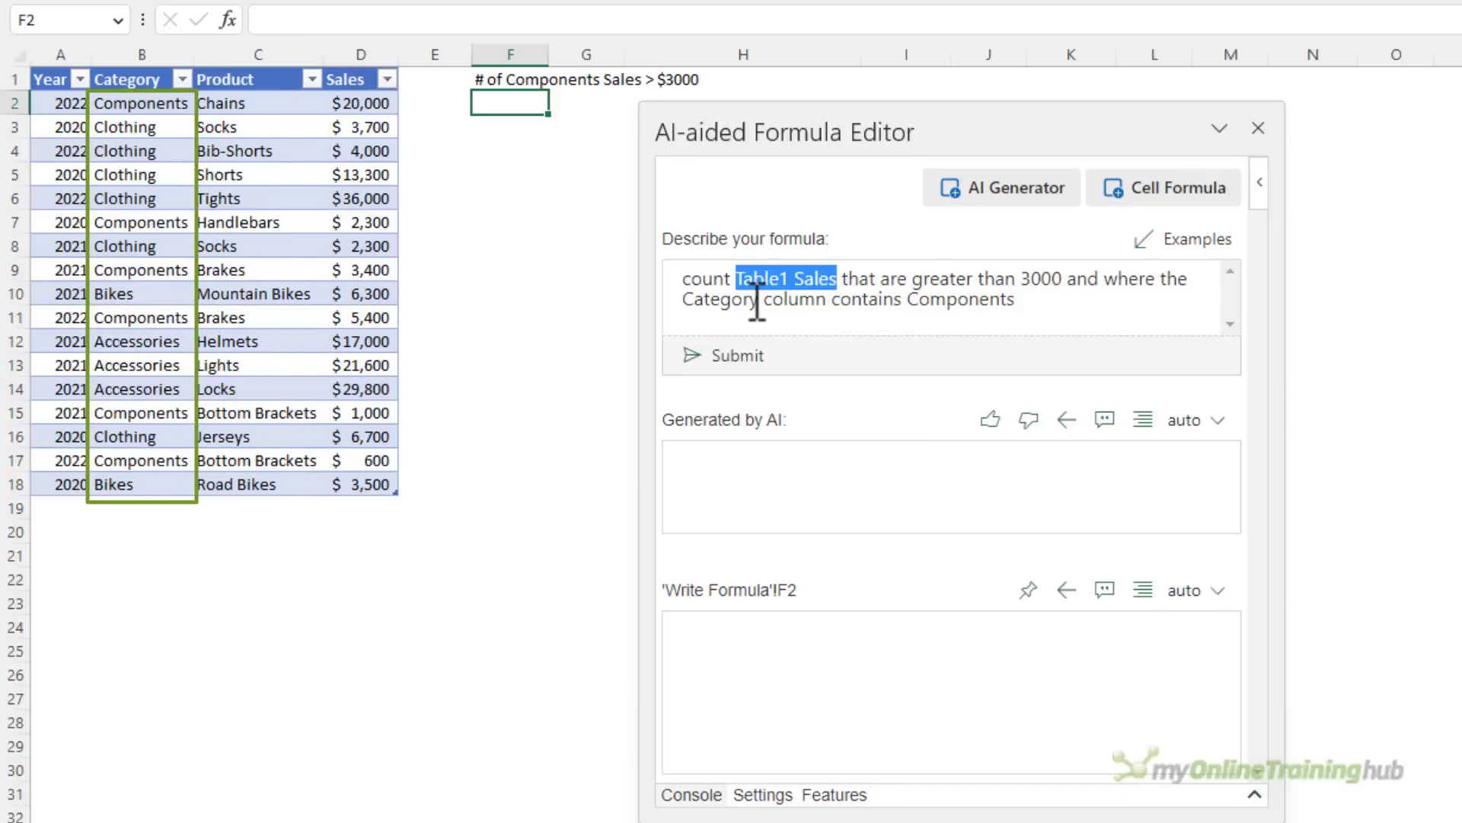
left_click(1058, 312)
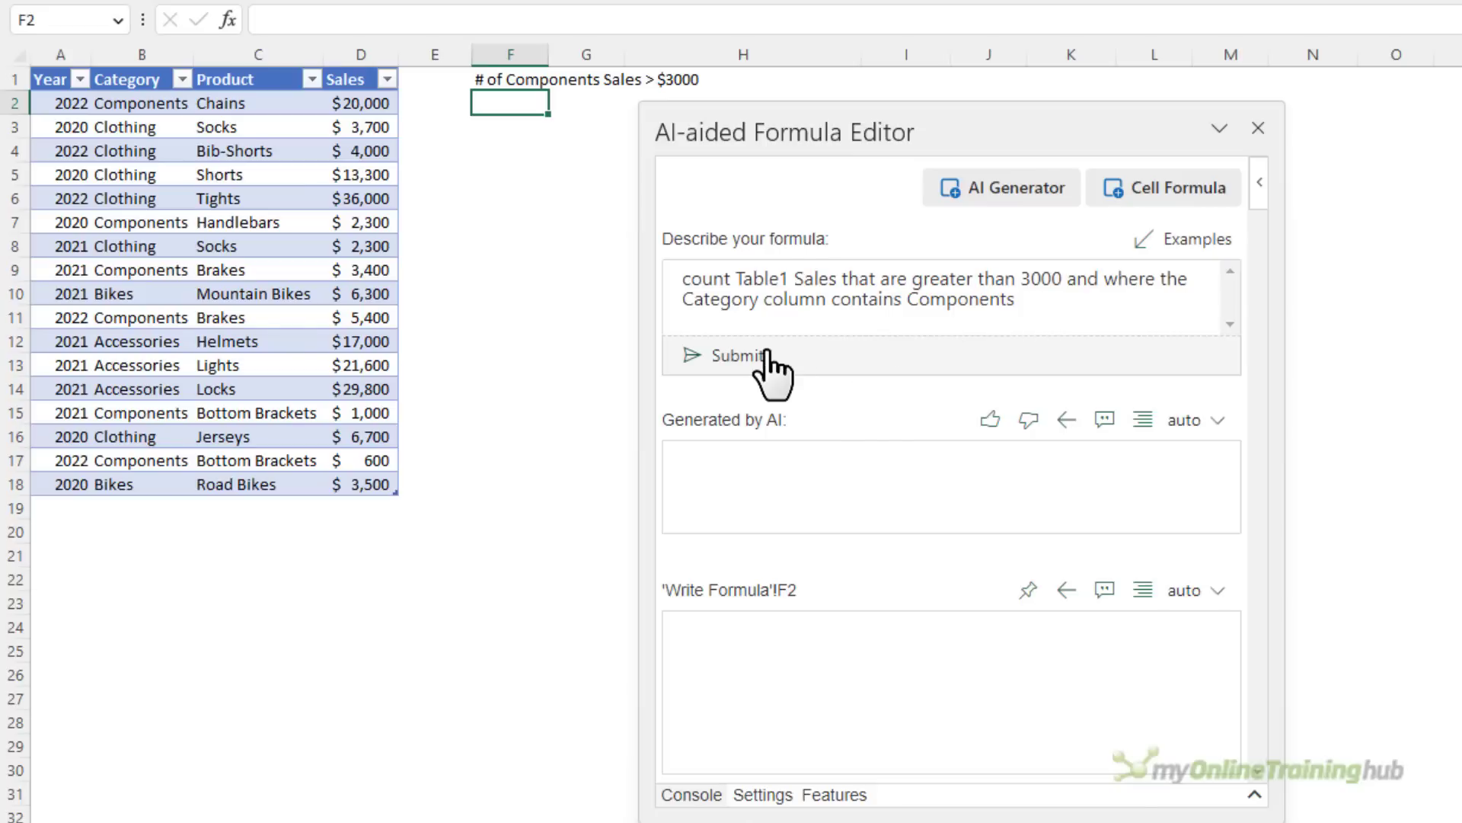
key("ctrl+Return")
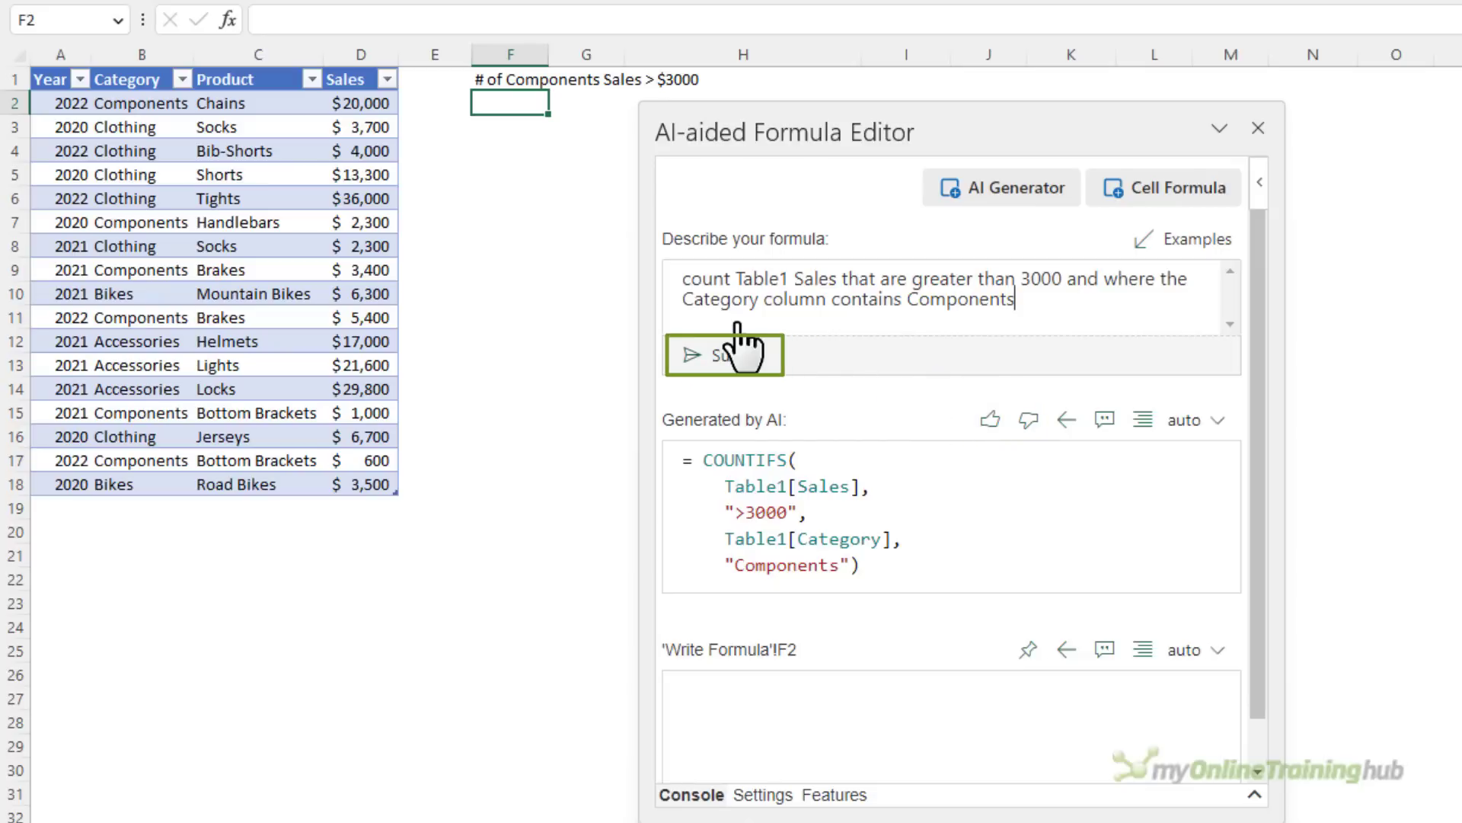
left_click_drag(1038, 313, 689, 287)
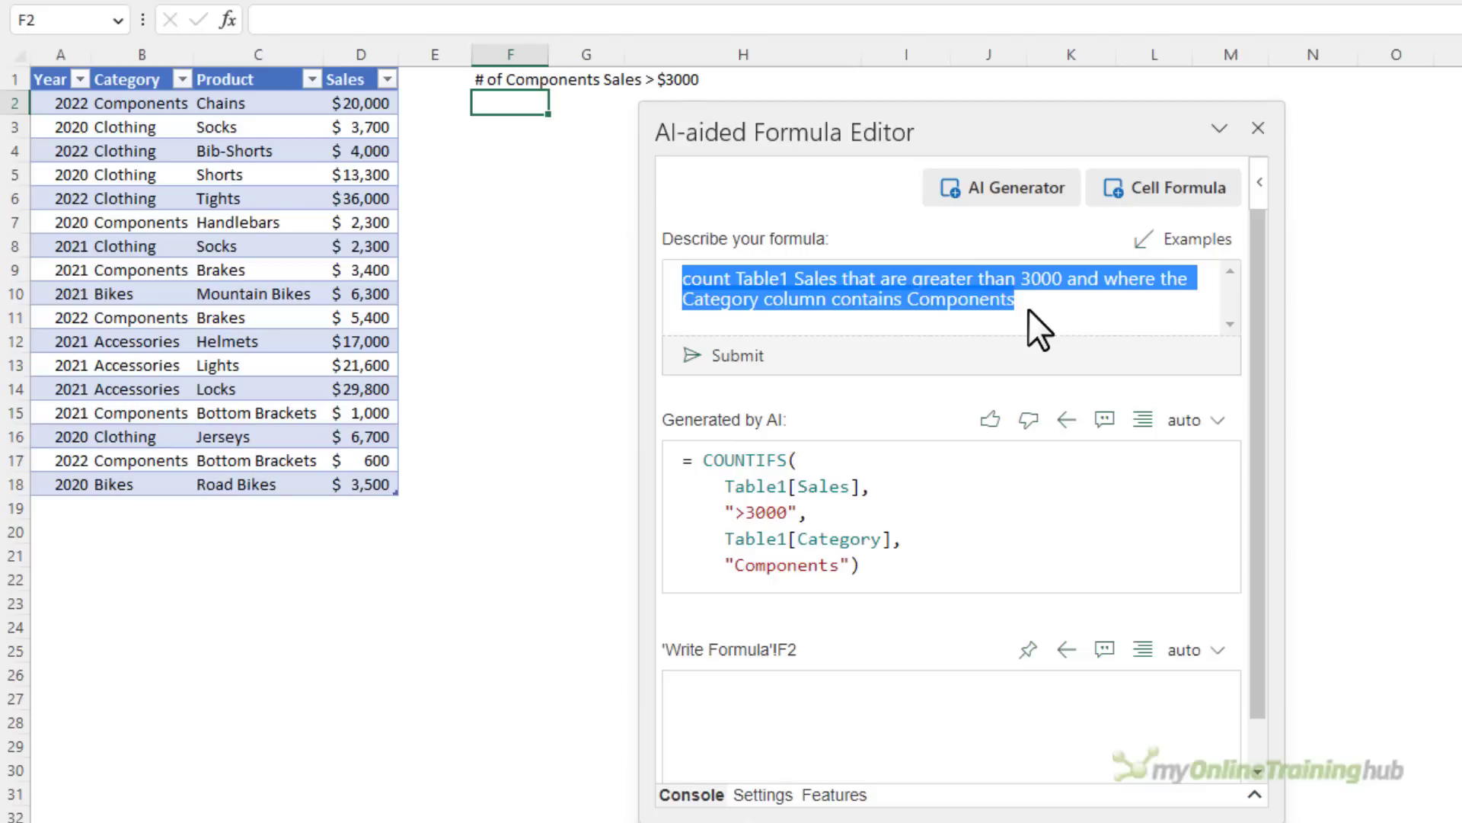
left_click(1067, 423)
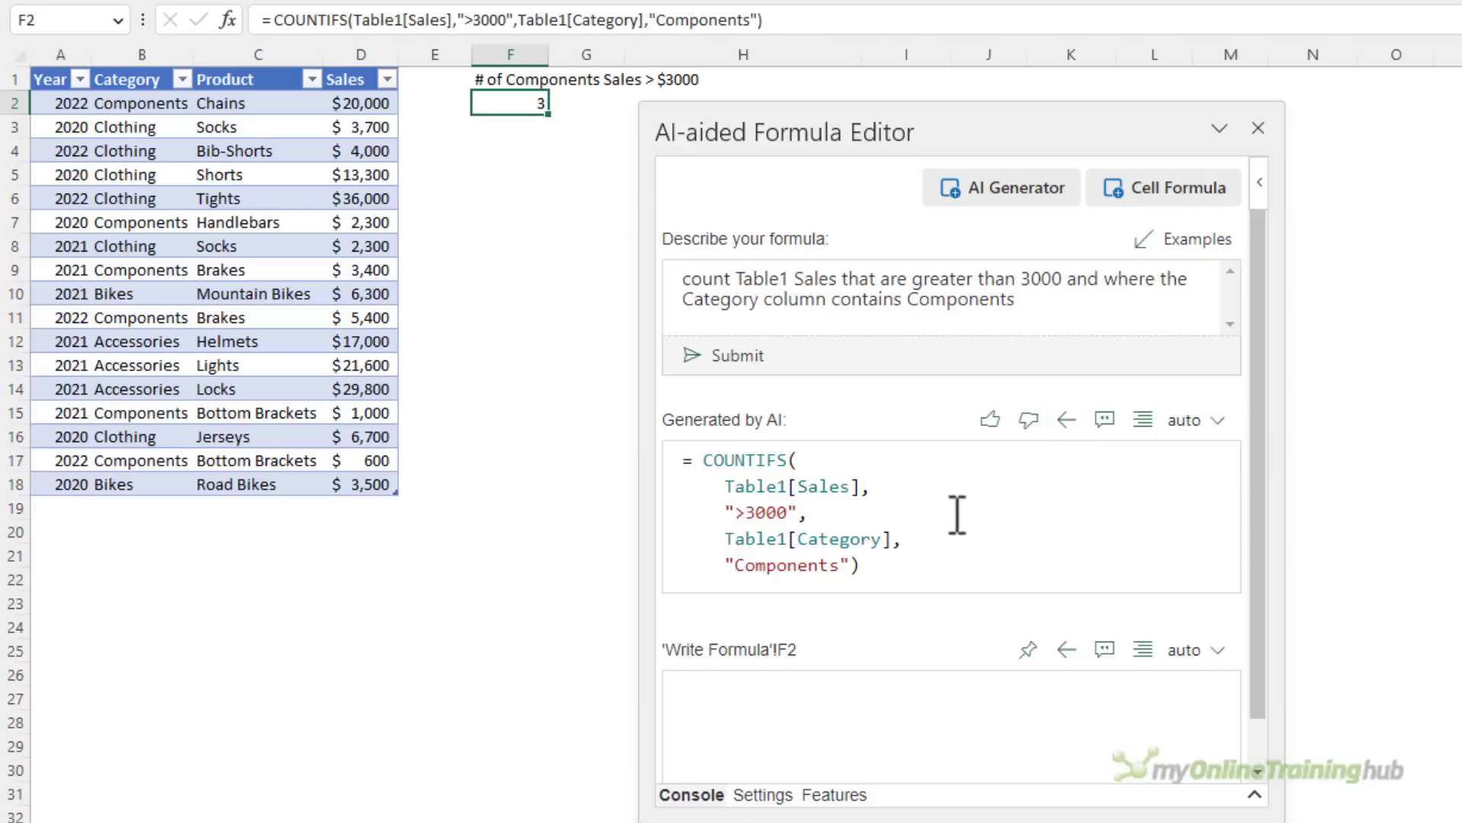
Replace F2's single-line formula with the generated COUNTIFS including its line breaks, and expand the formula bar to show every line
left_click_drag(884, 565, 684, 460)
key("ctrl+c")
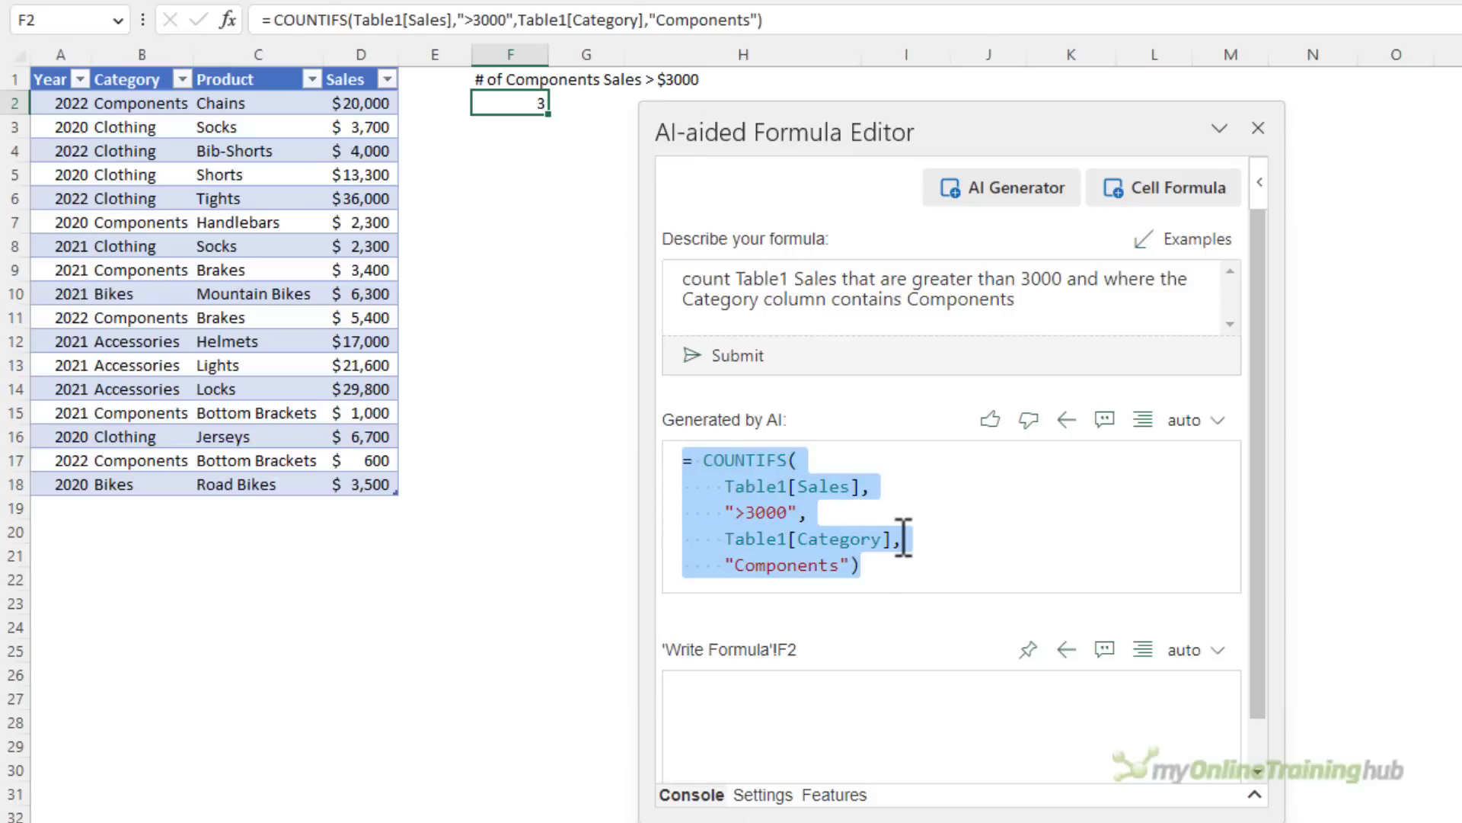
left_click_drag(898, 533, 228, 27)
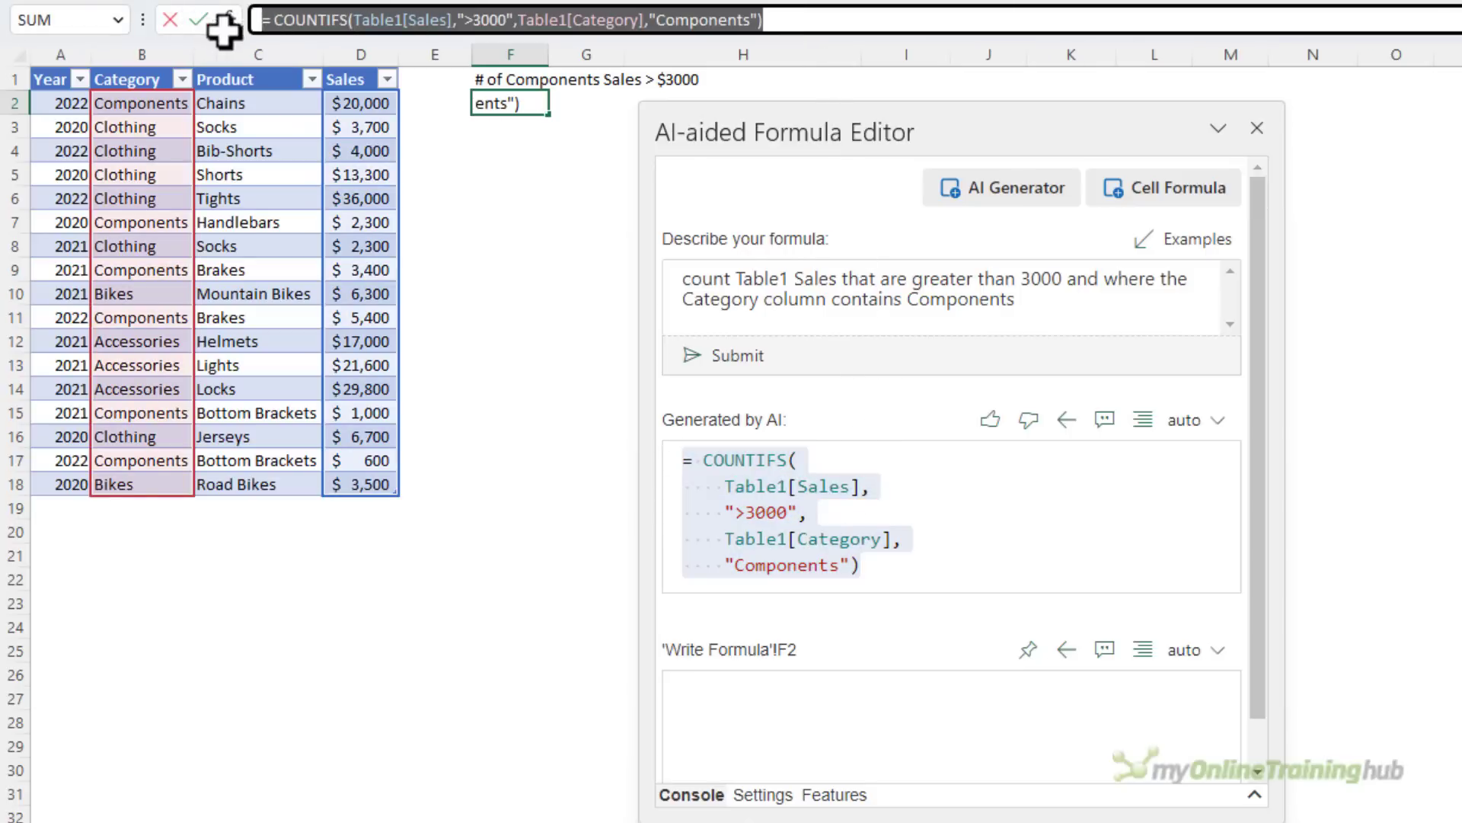
key("ctrl+v")
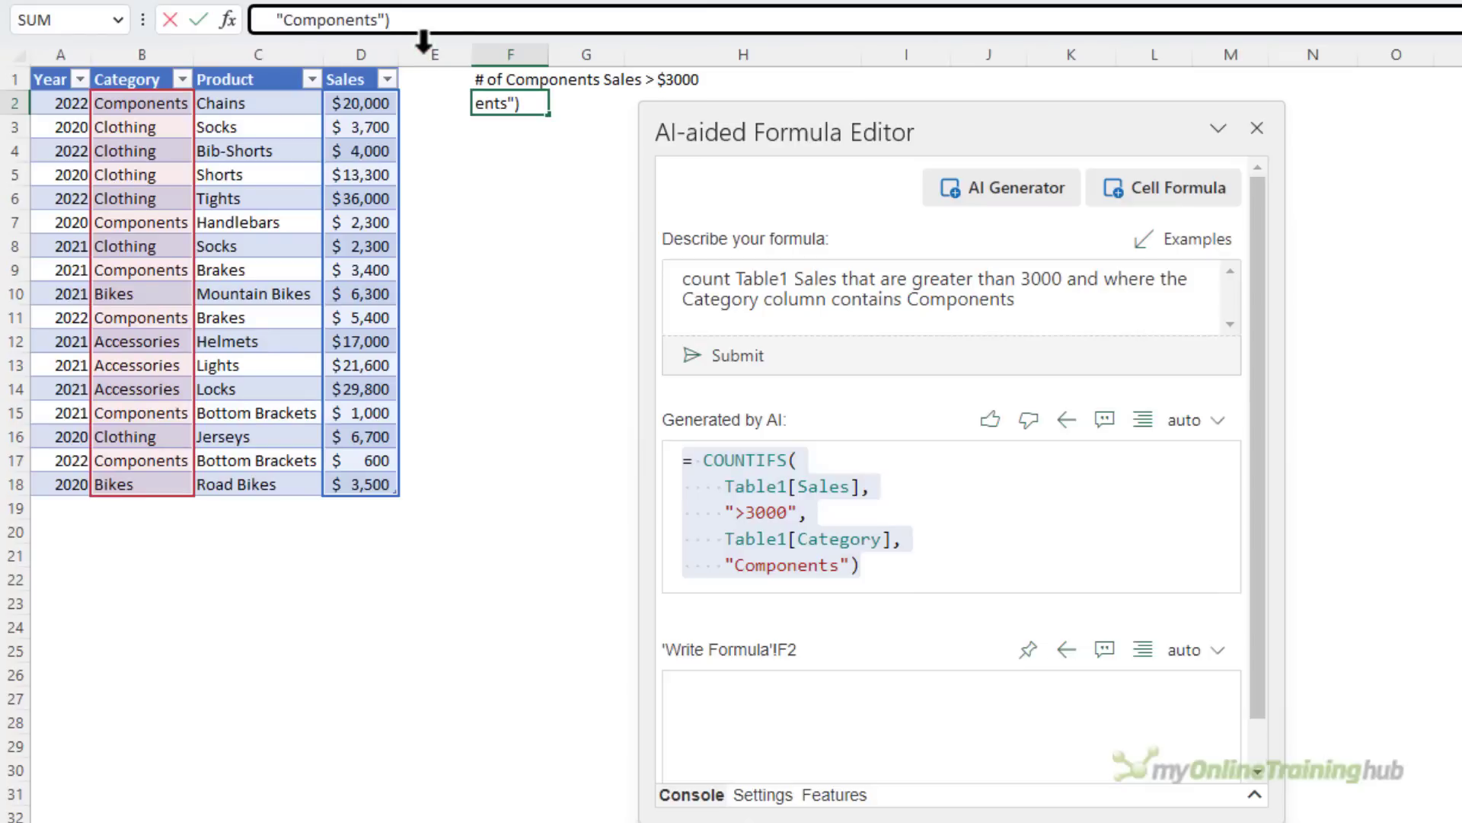
double_click(423, 35)
left_click_drag(423, 51, 424, 52)
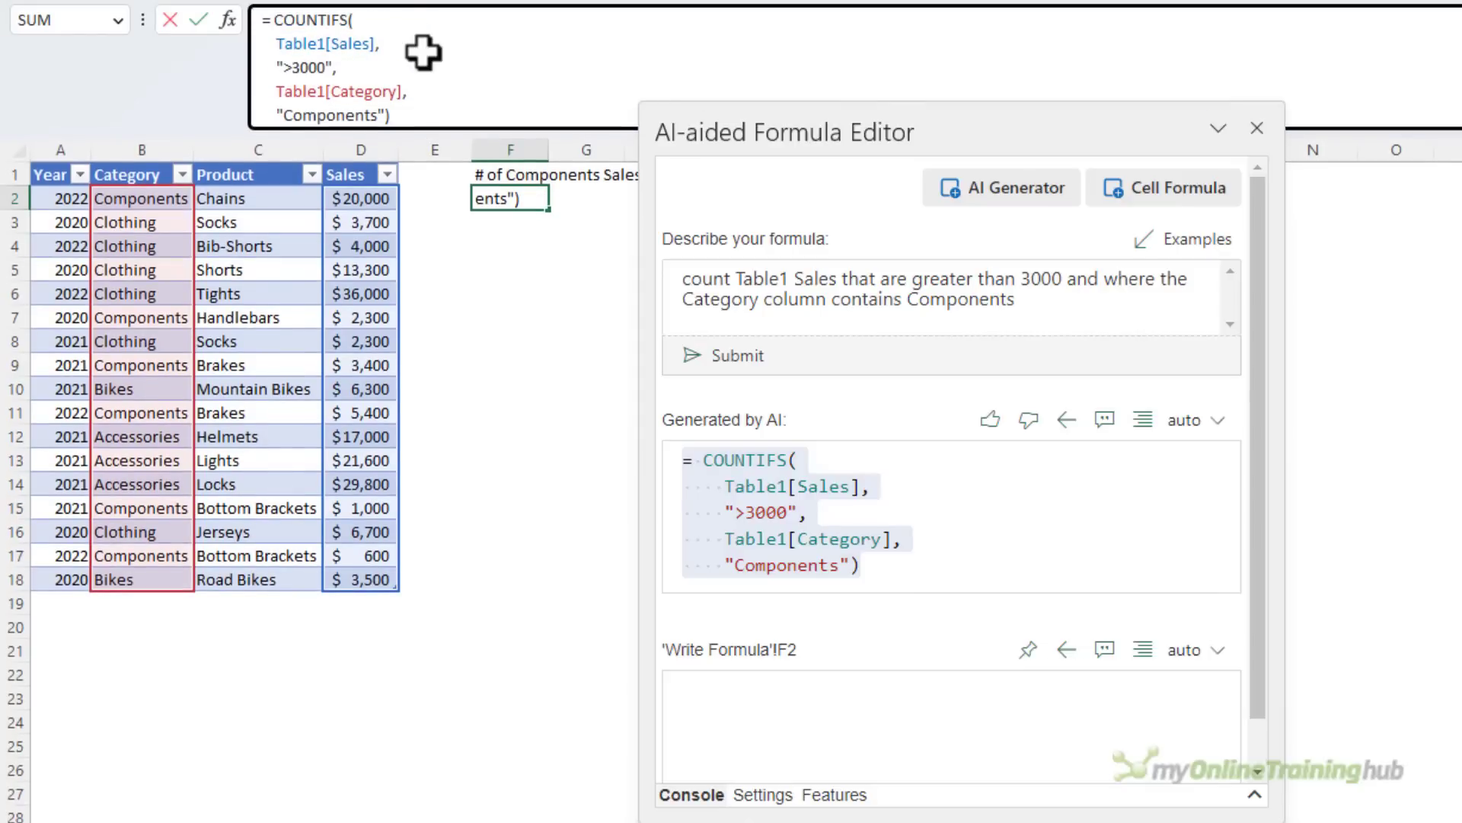
key("ctrl+Return")
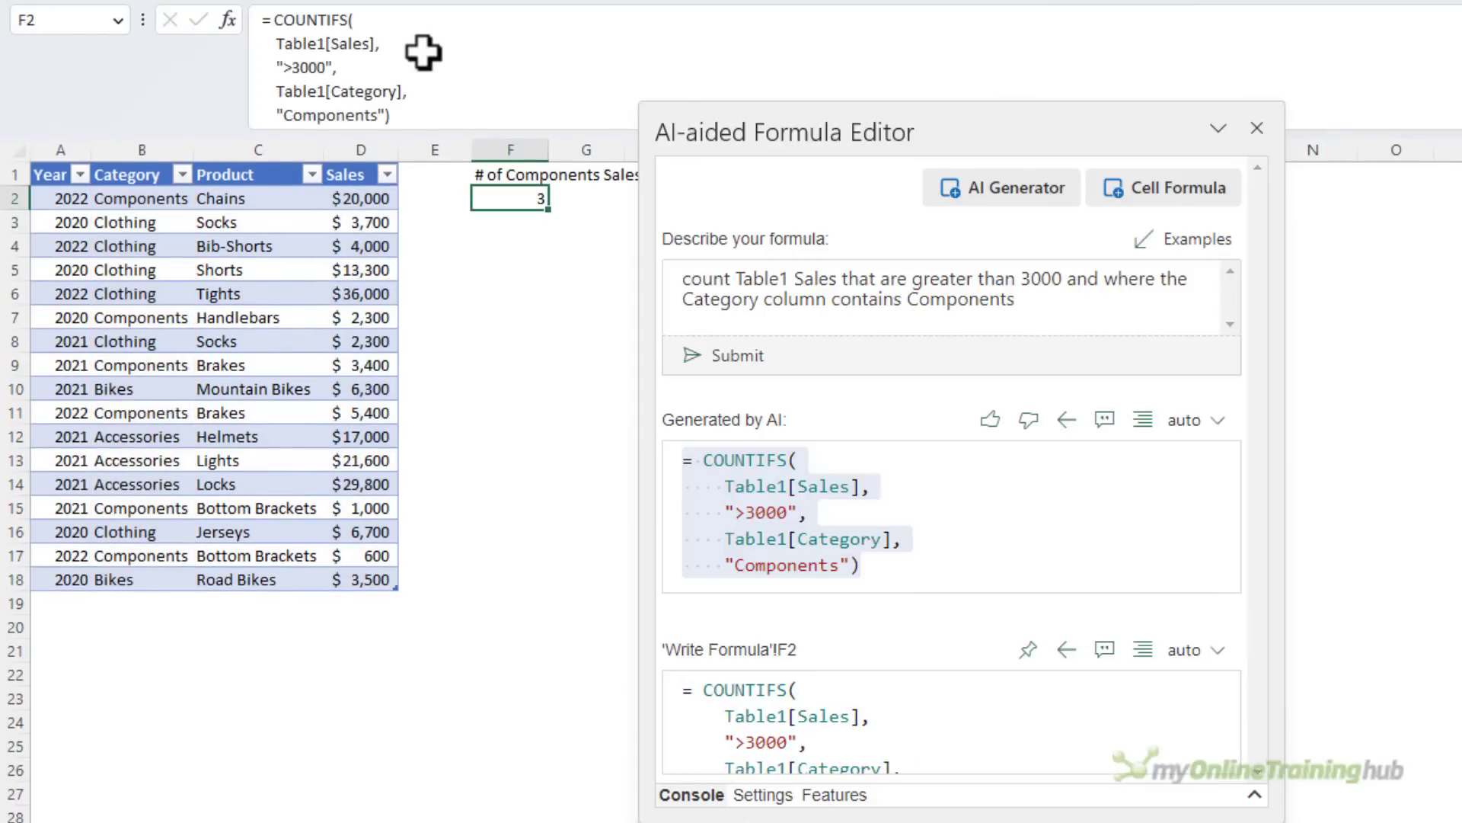
key("F2")
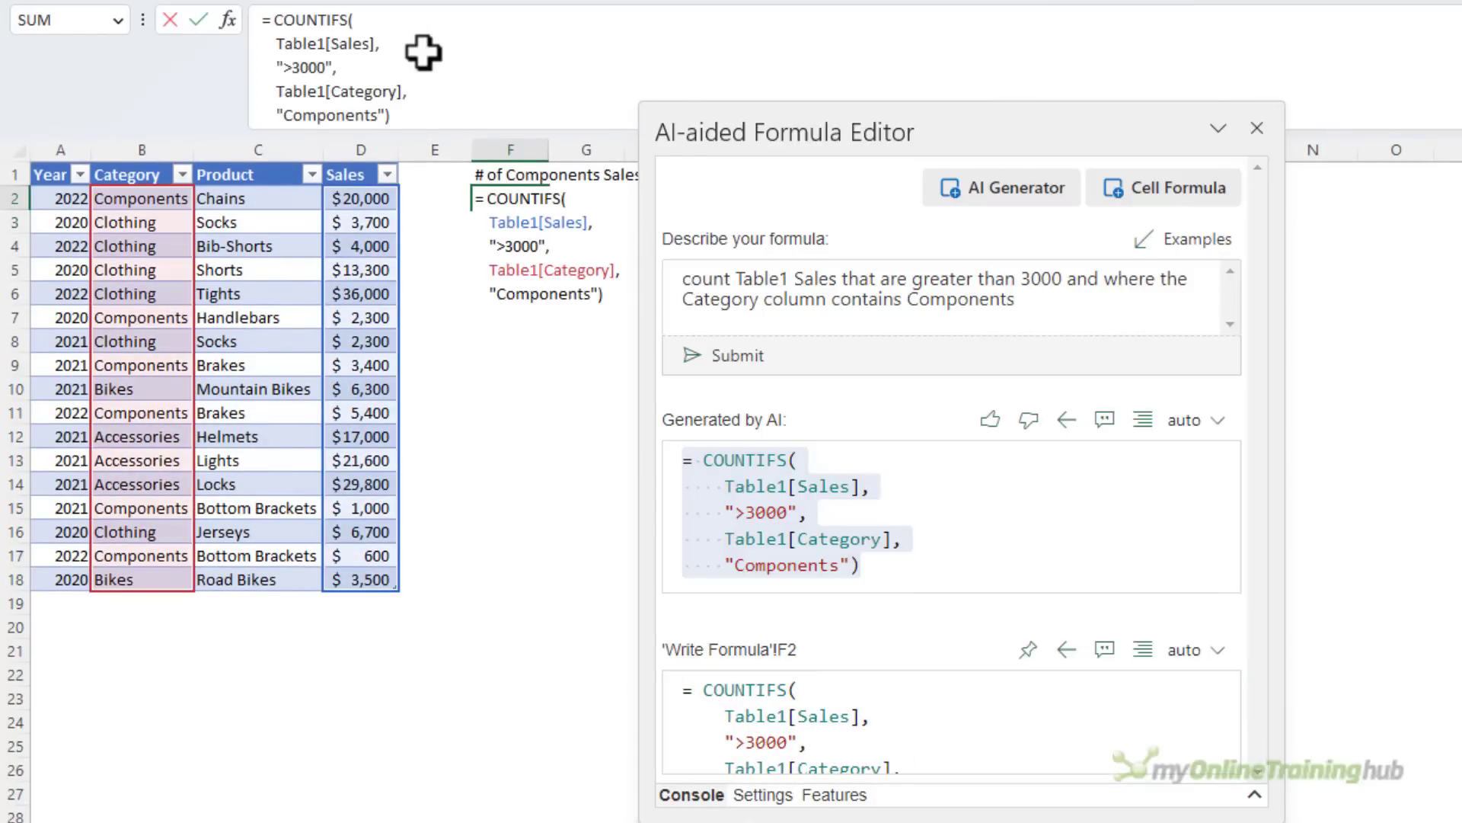
key("Escape")
Have the AI explain the generated COUNTIFS formula, read the explanation in the console, and clear and collapse the console
left_click_drag(893, 558, 675, 468)
mouse_move(713, 487)
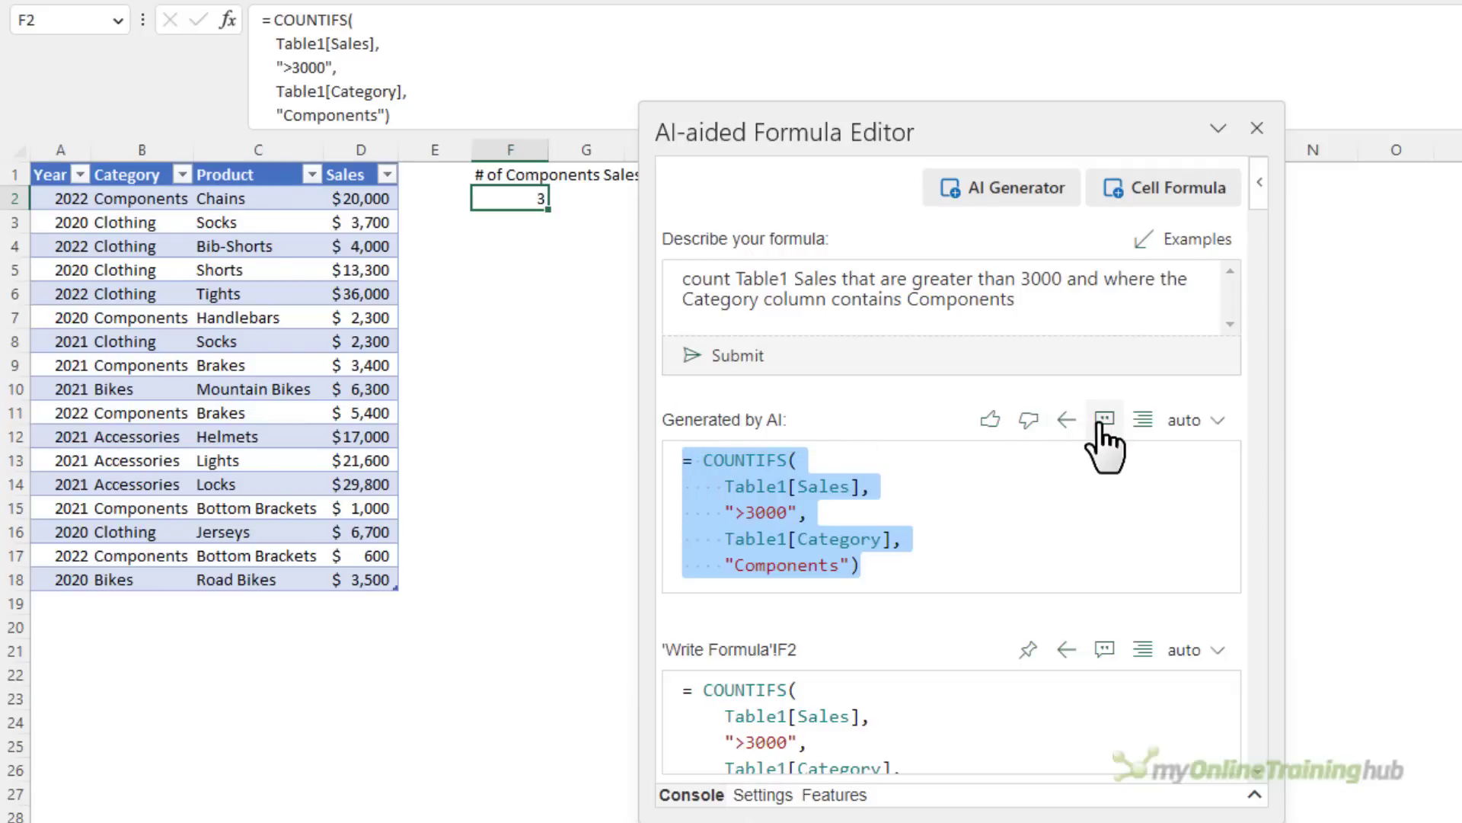
left_click(1103, 420)
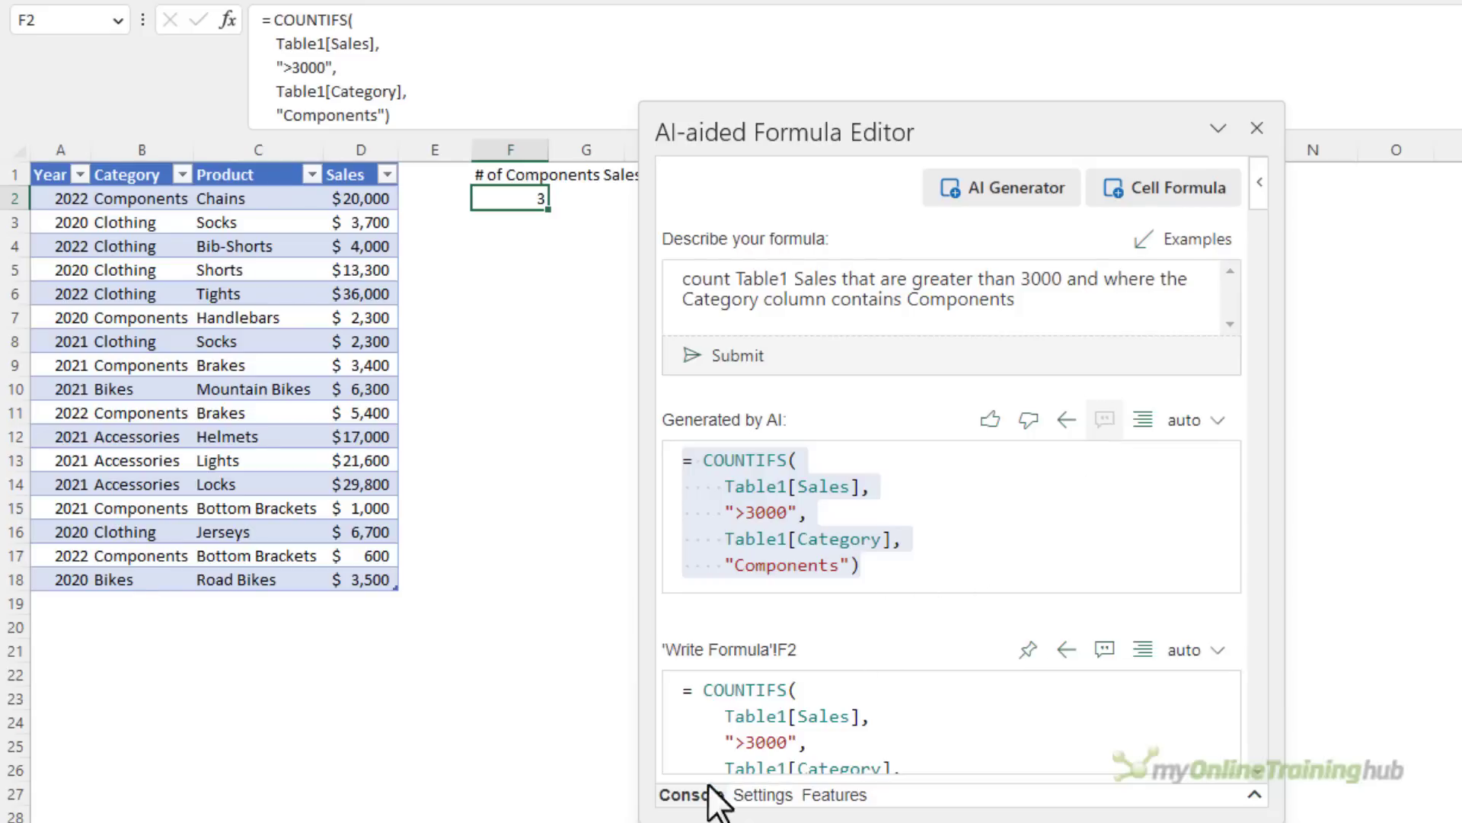
left_click(691, 794)
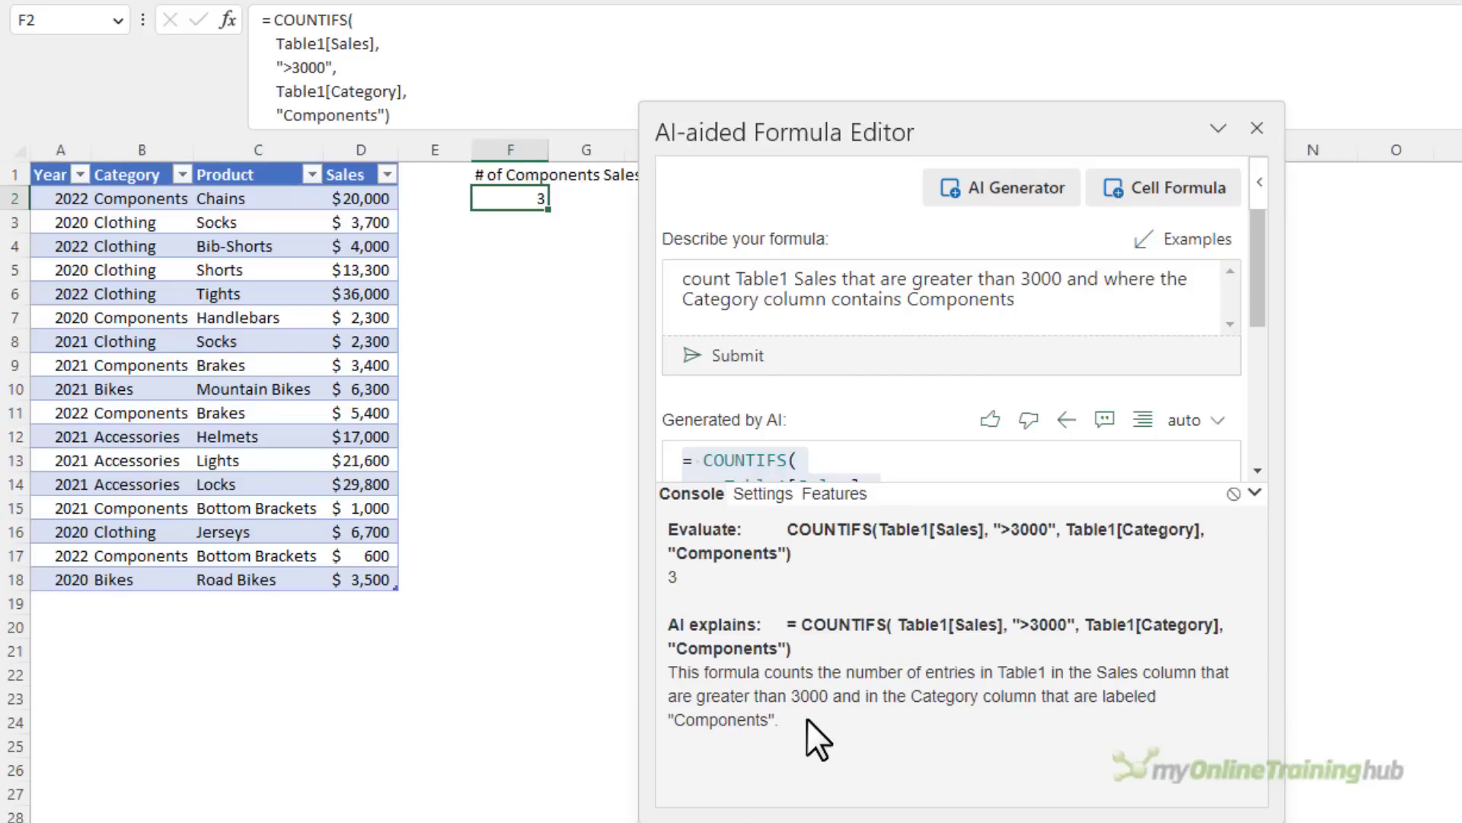
left_click(1233, 494)
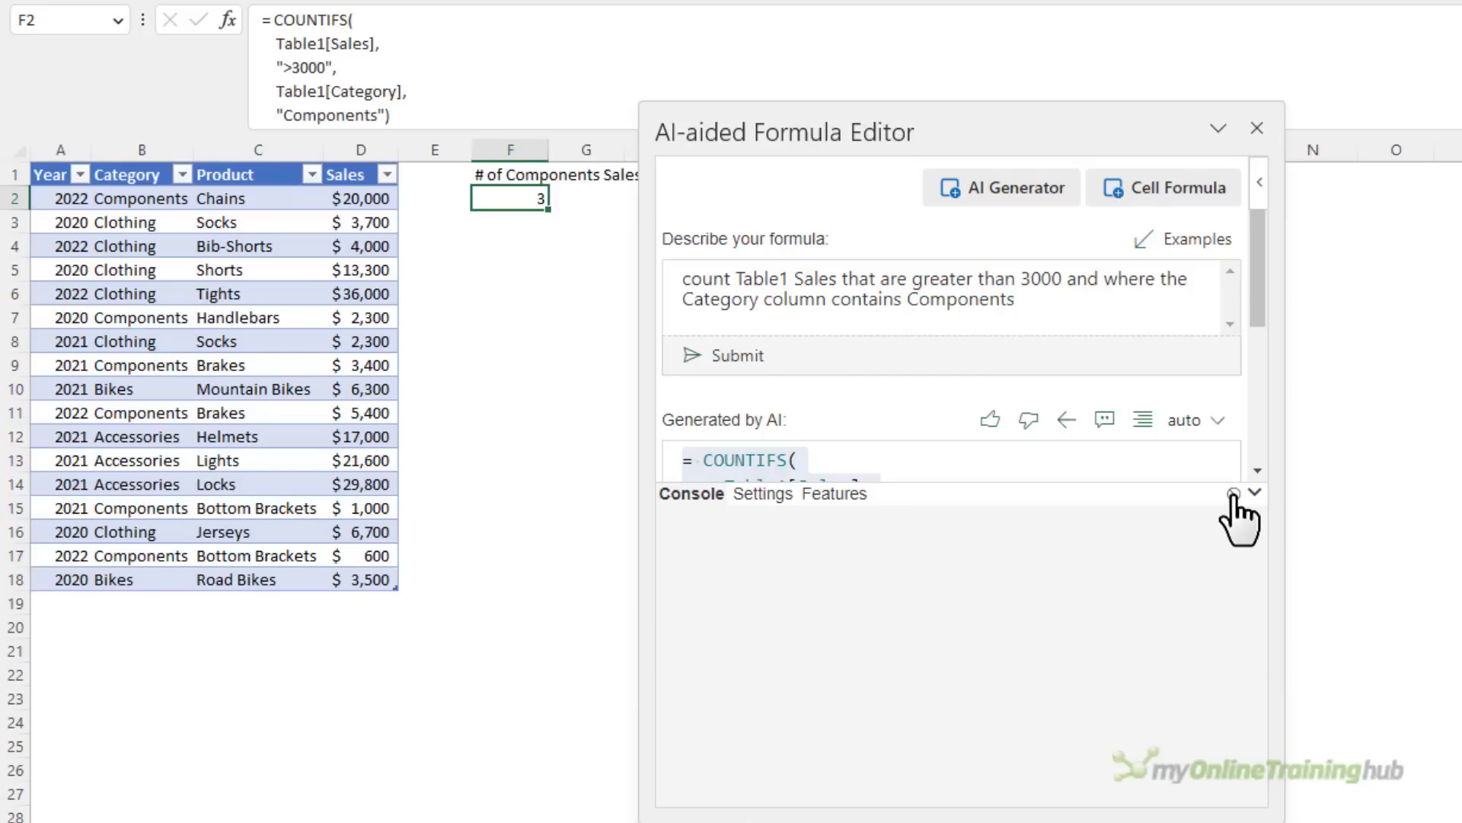
left_click(1255, 494)
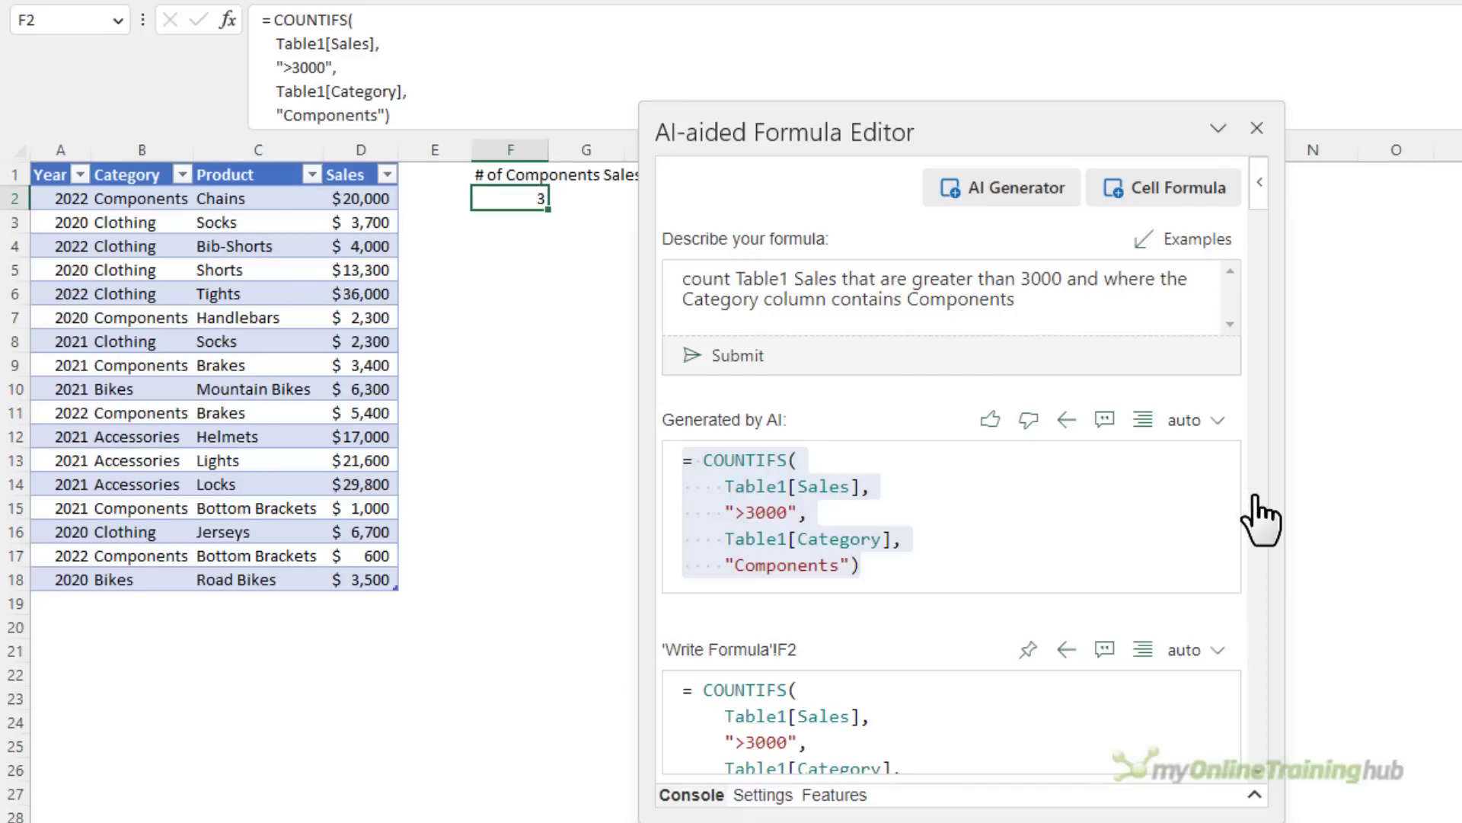
For cell F3, start a sumproduct formula in the cell formula editor with the condition (Table1[Sales]>3000)
left_click(897, 718)
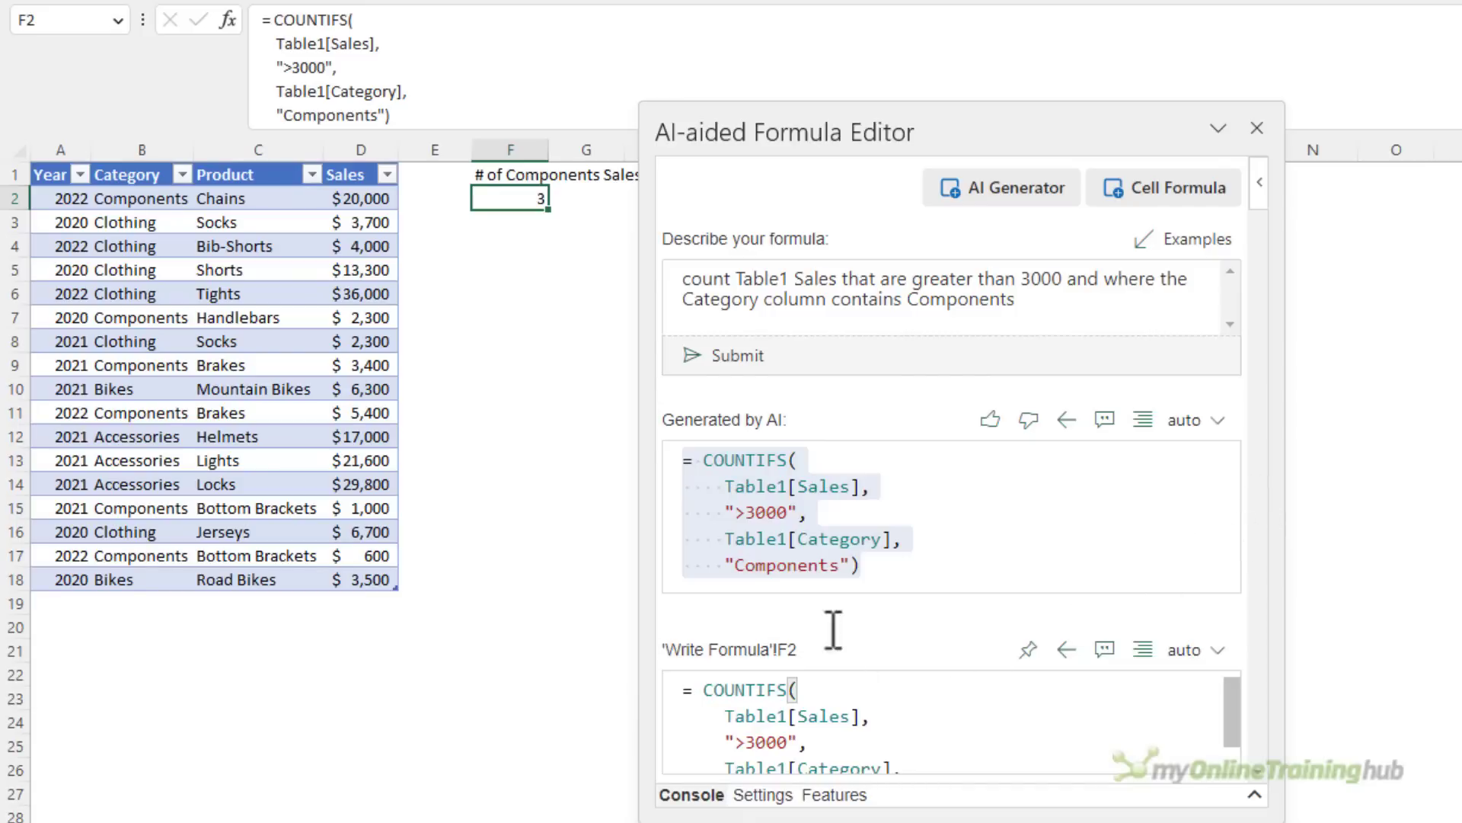
left_click(524, 223)
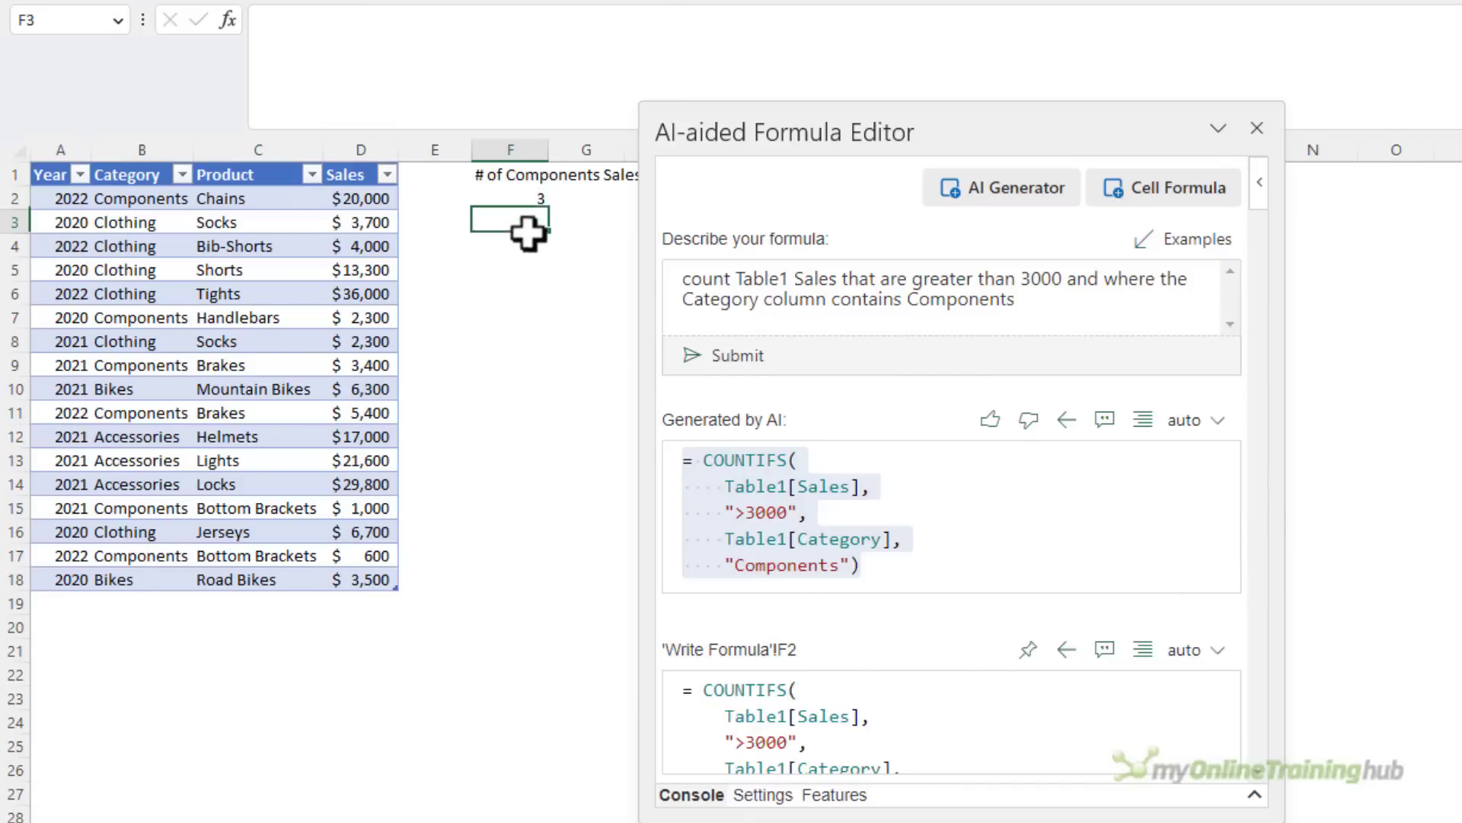
left_click(785, 709)
type("=sumproduct((Talble1[Sales])")
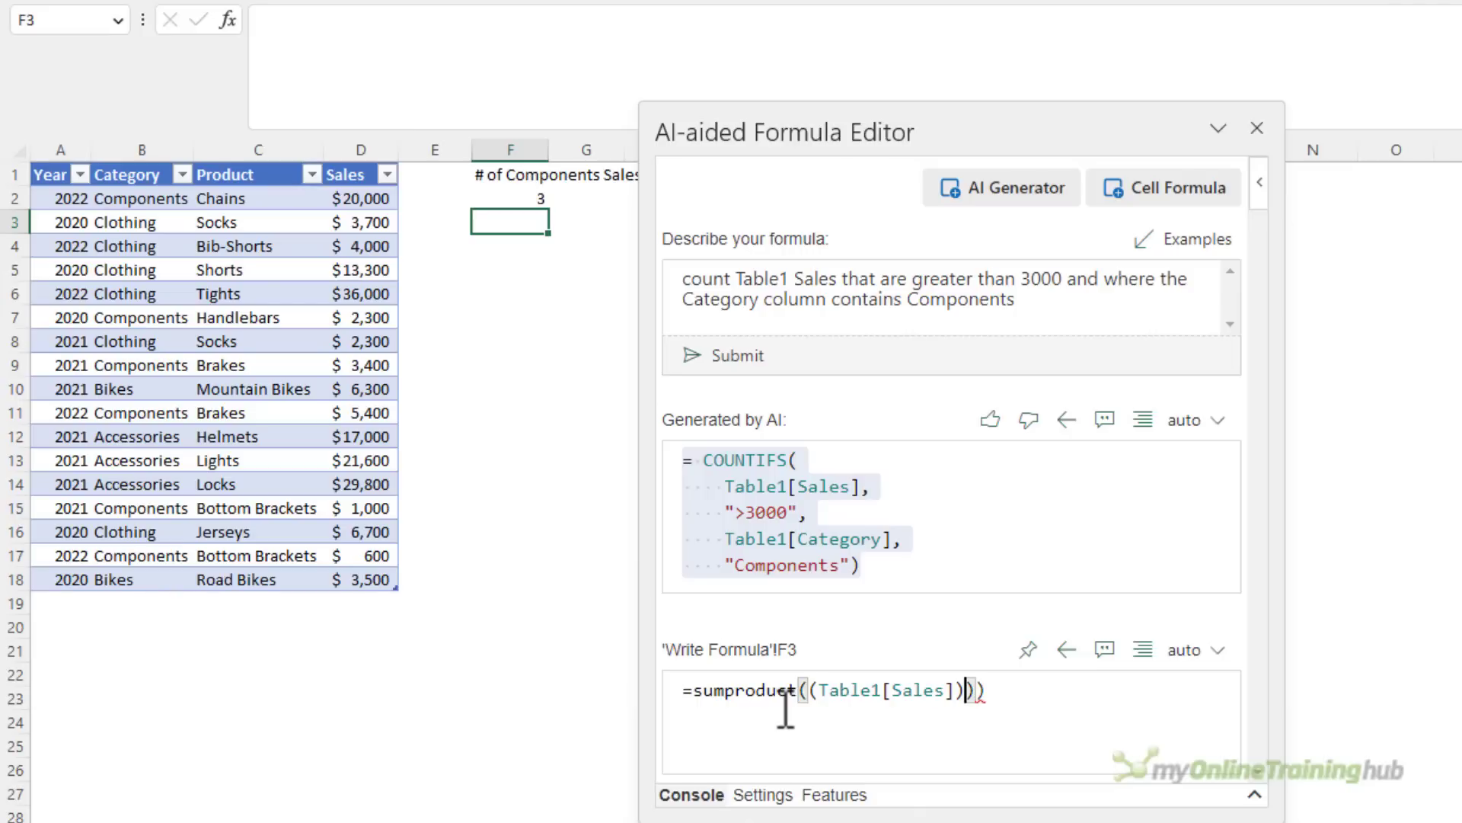
key("BackSpace")
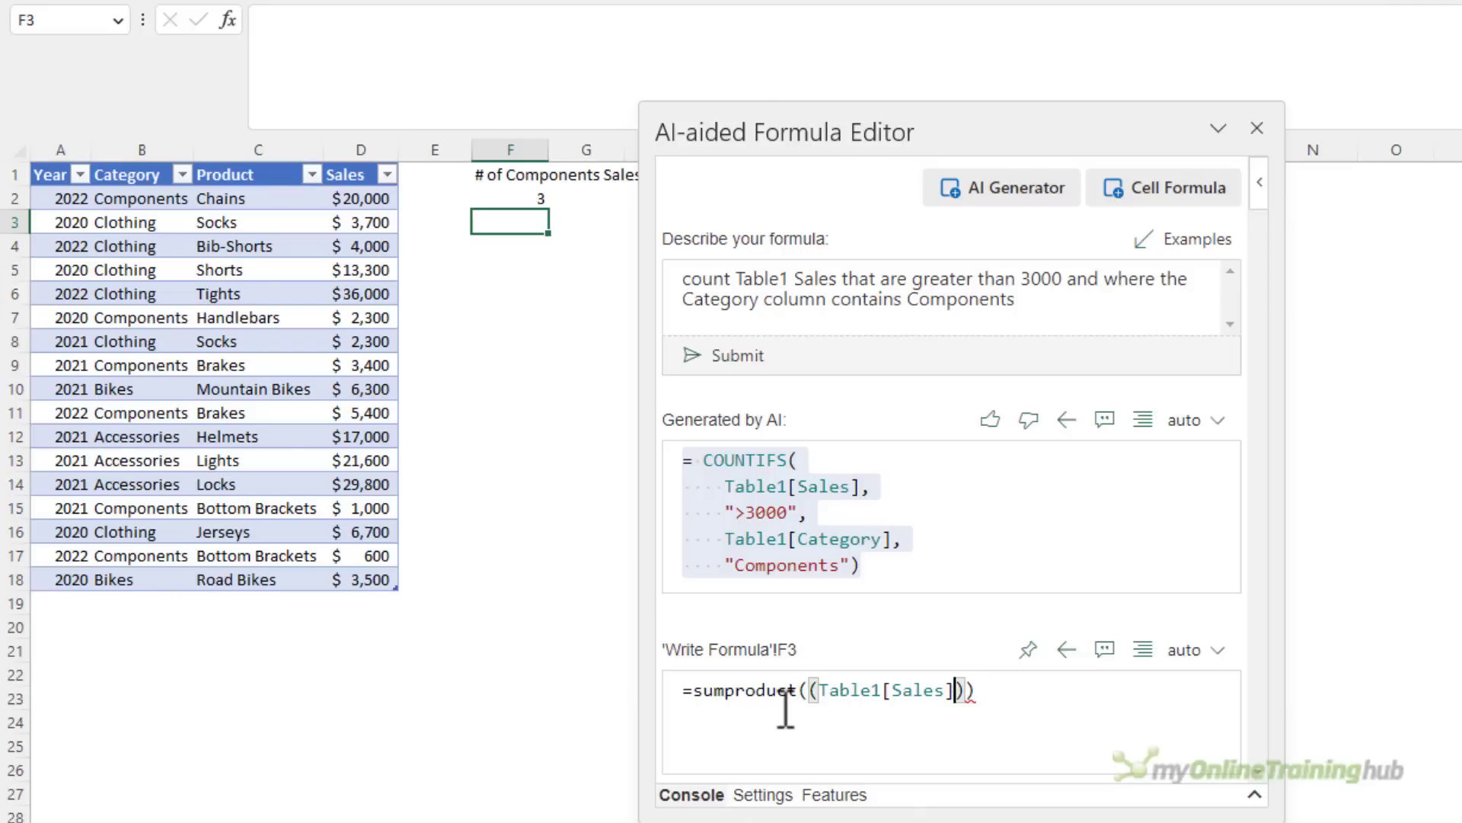
type(">3000")
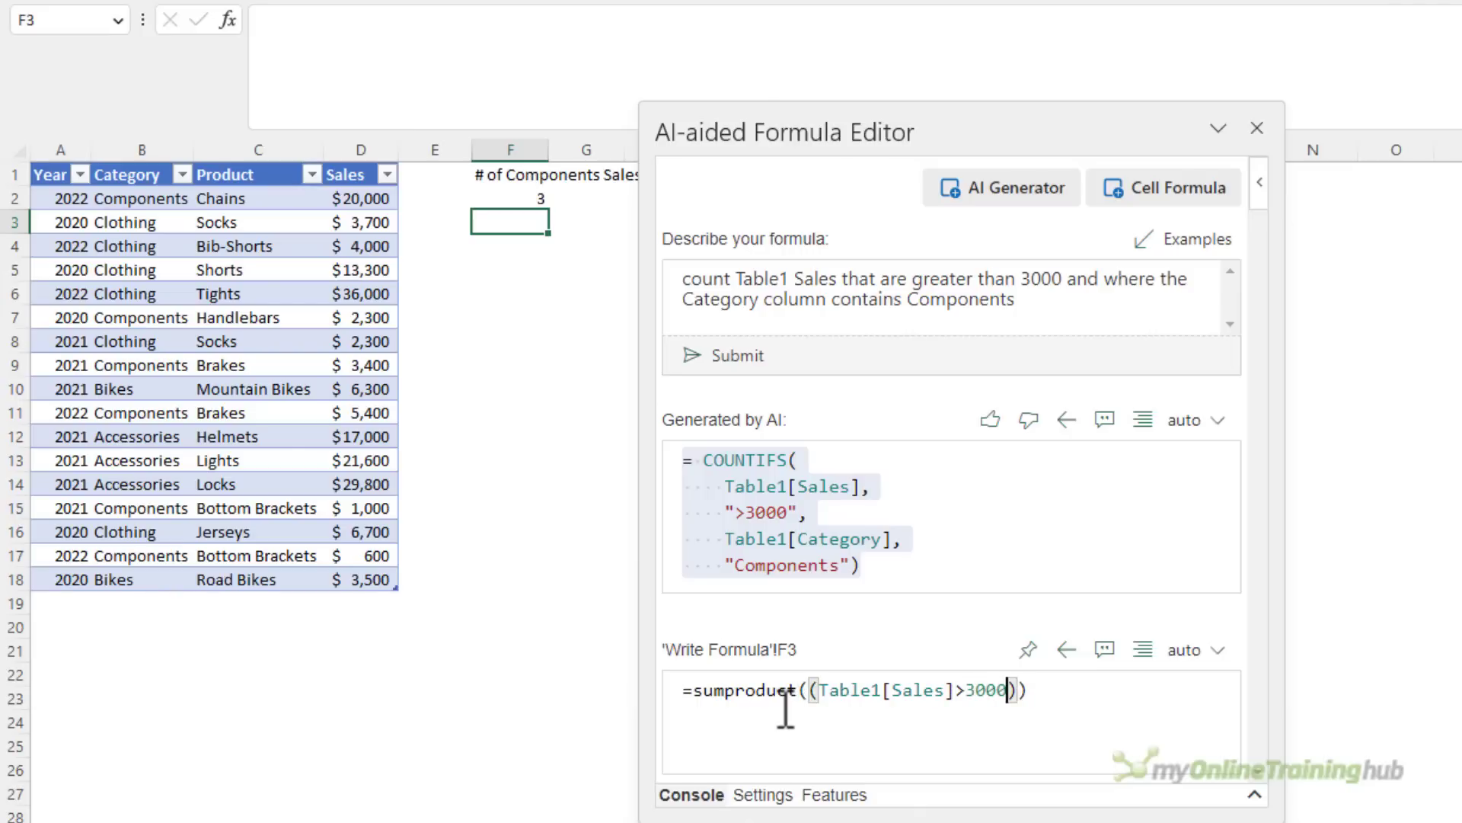
type(")*(Table")
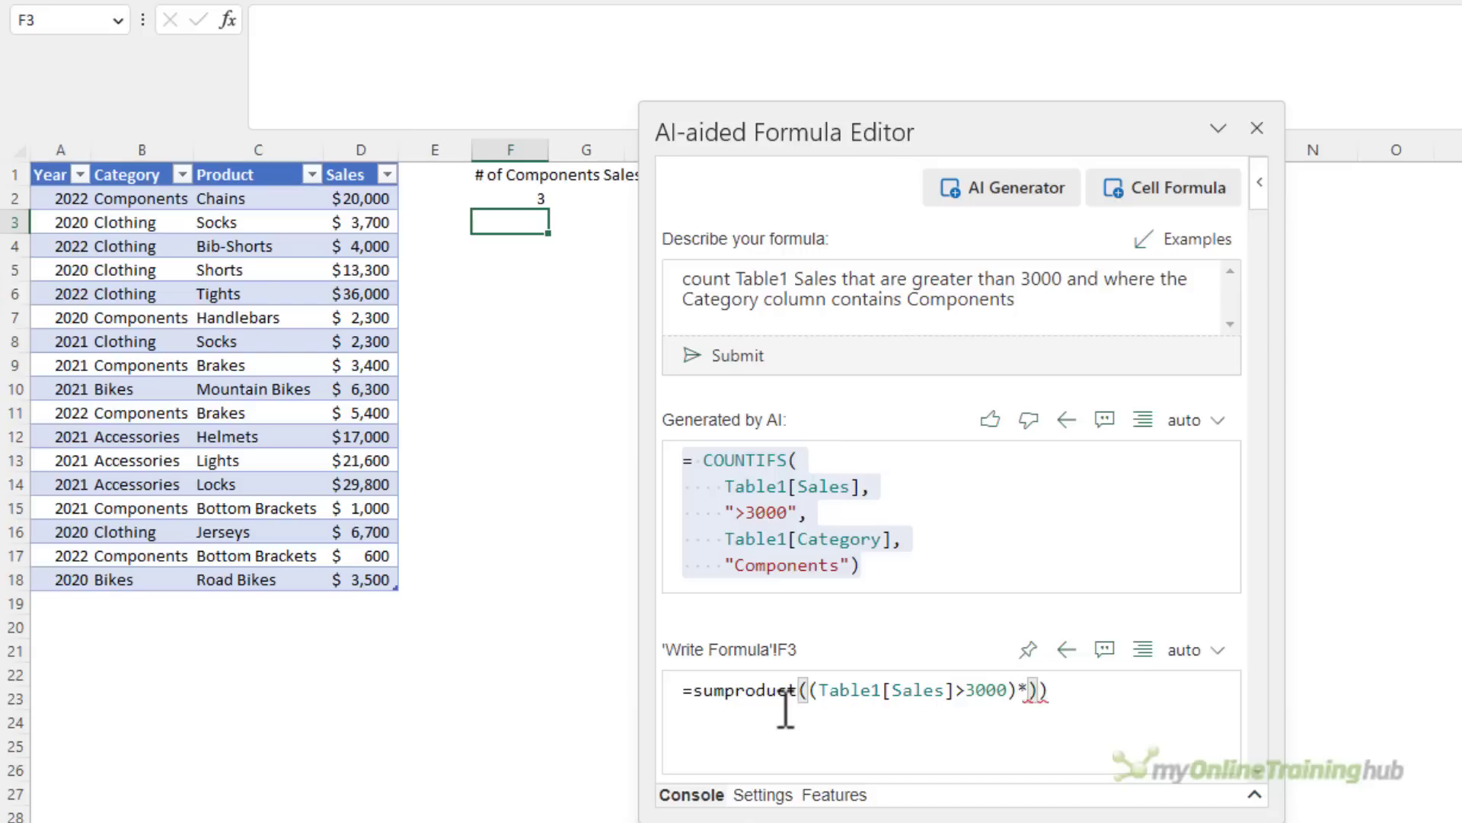
type("1[Category]=\"Comp")
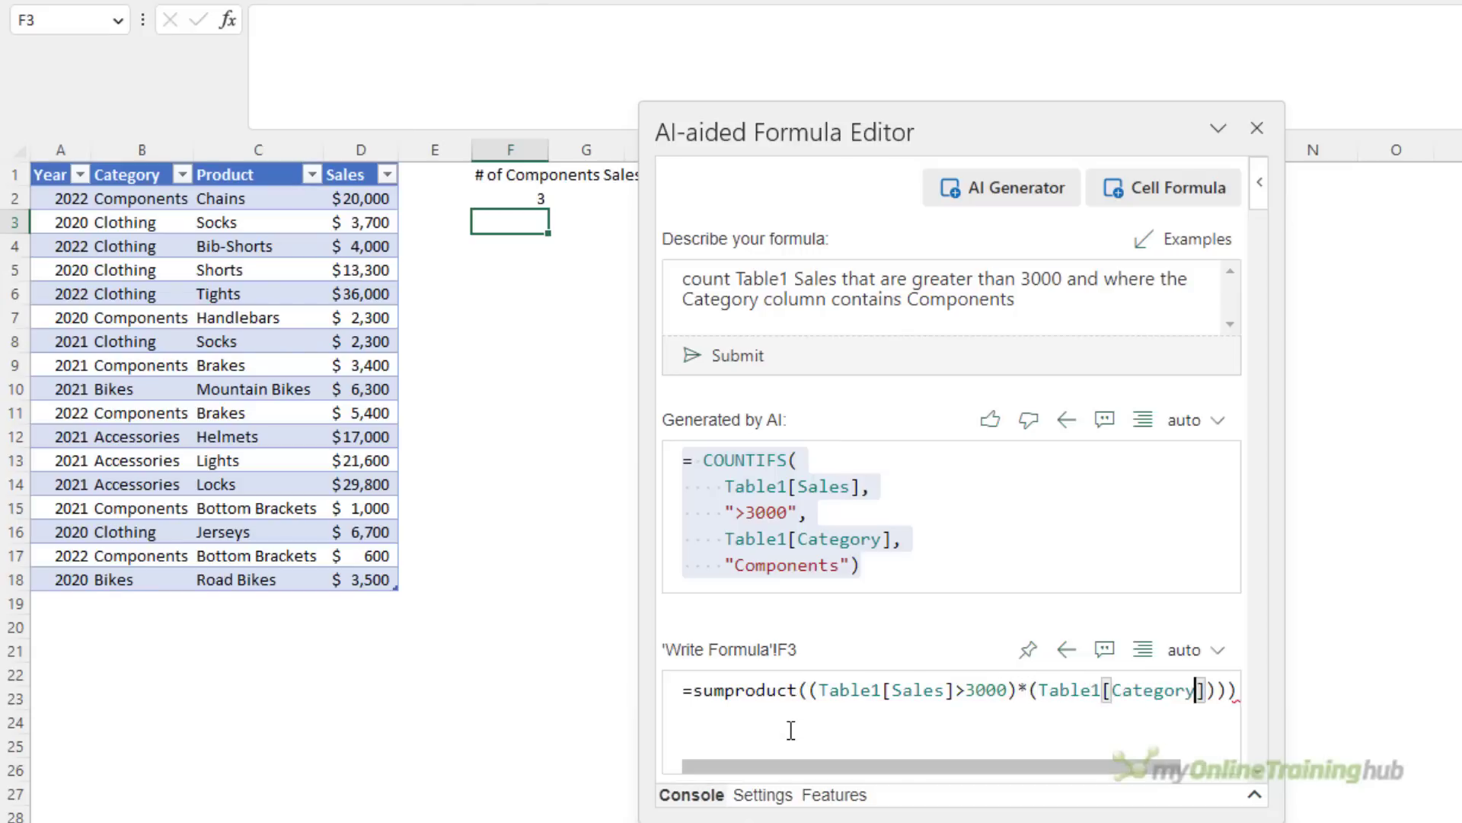
type("onents\"")
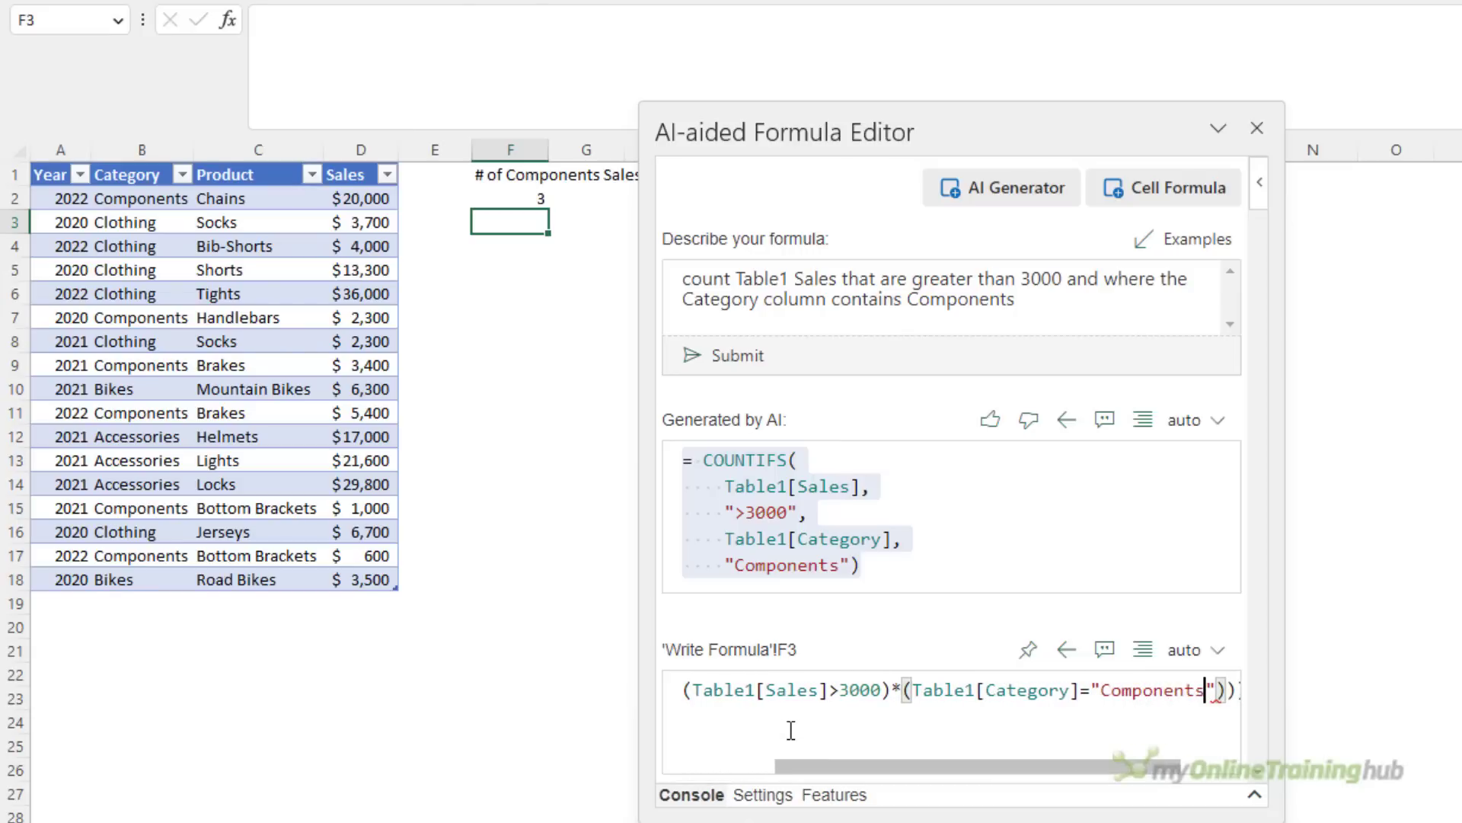
type("))")
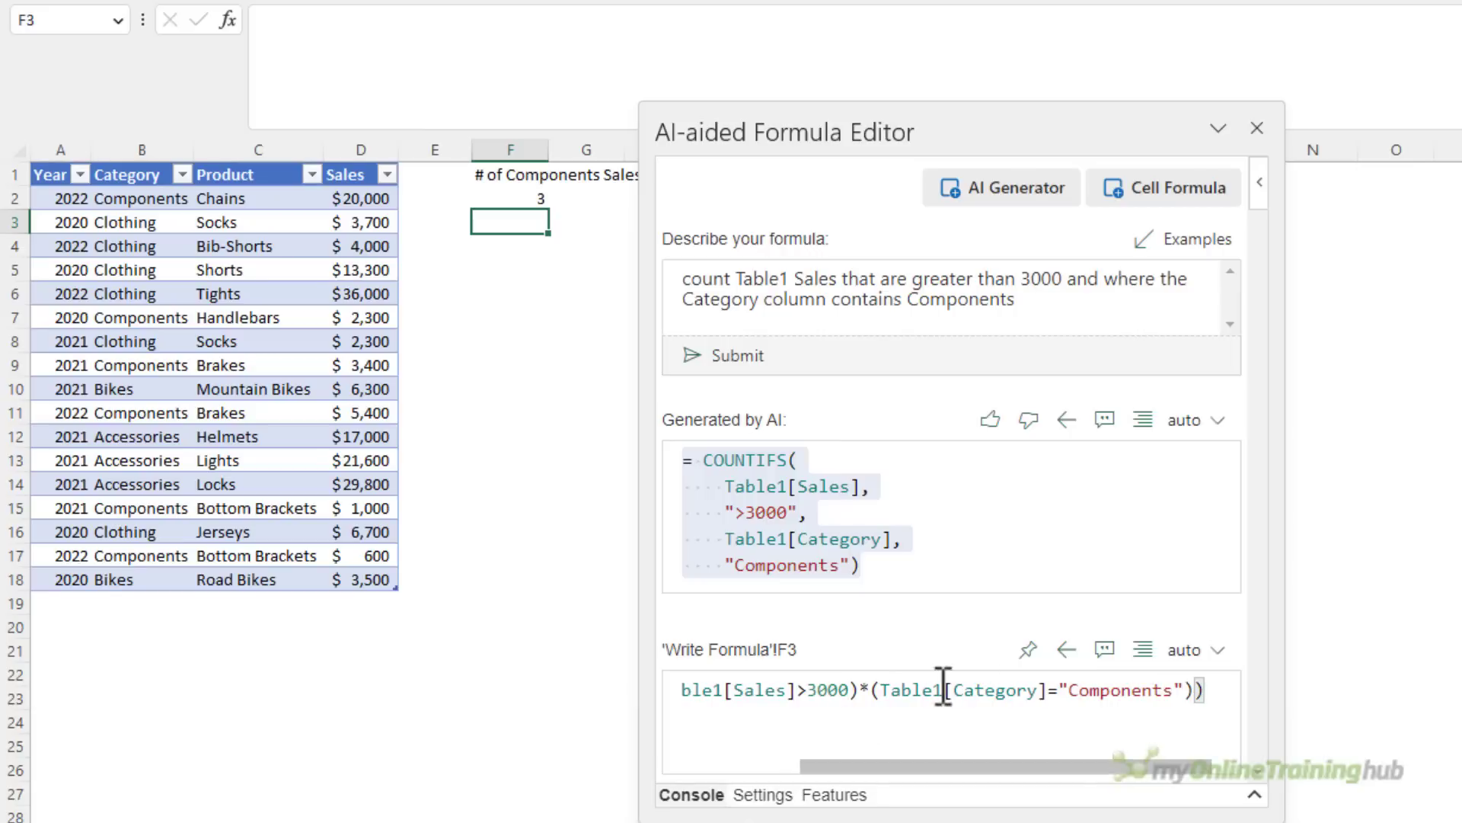
Format the sumproduct formula over several lines in the editor and write it into cell F3
left_click(1142, 653)
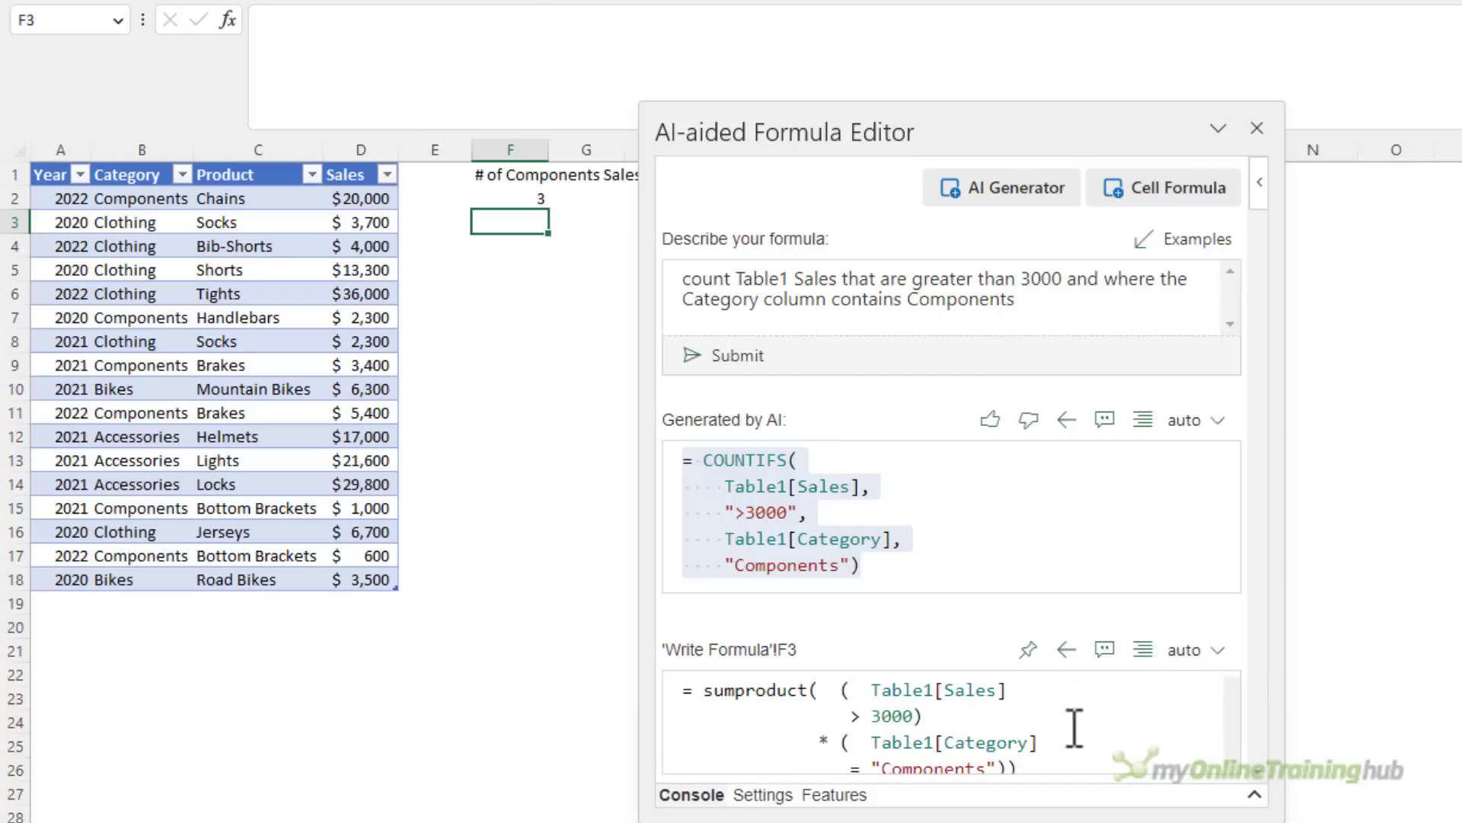
scroll(973, 799, "down", 1)
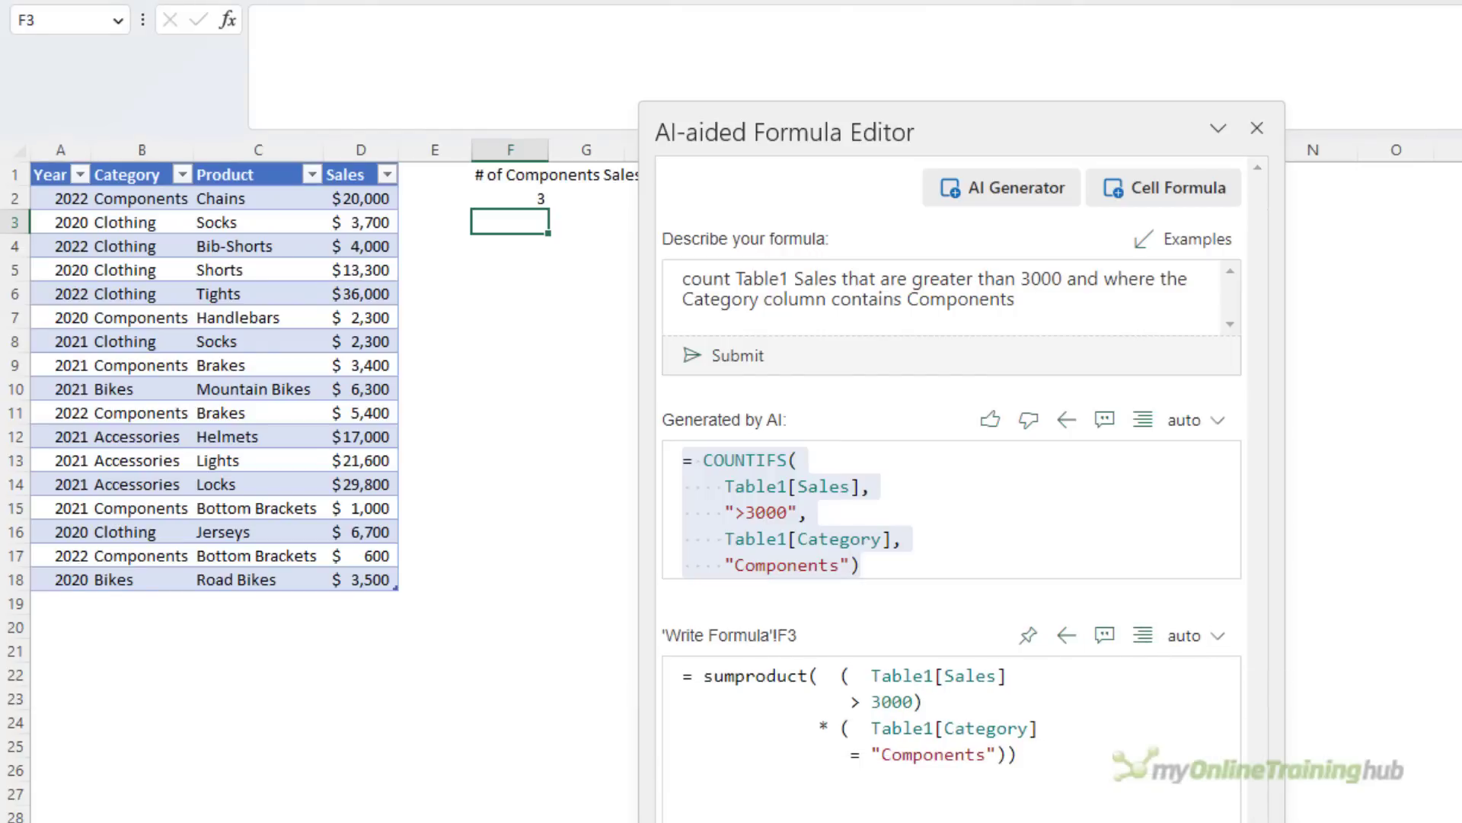
left_click(1066, 637)
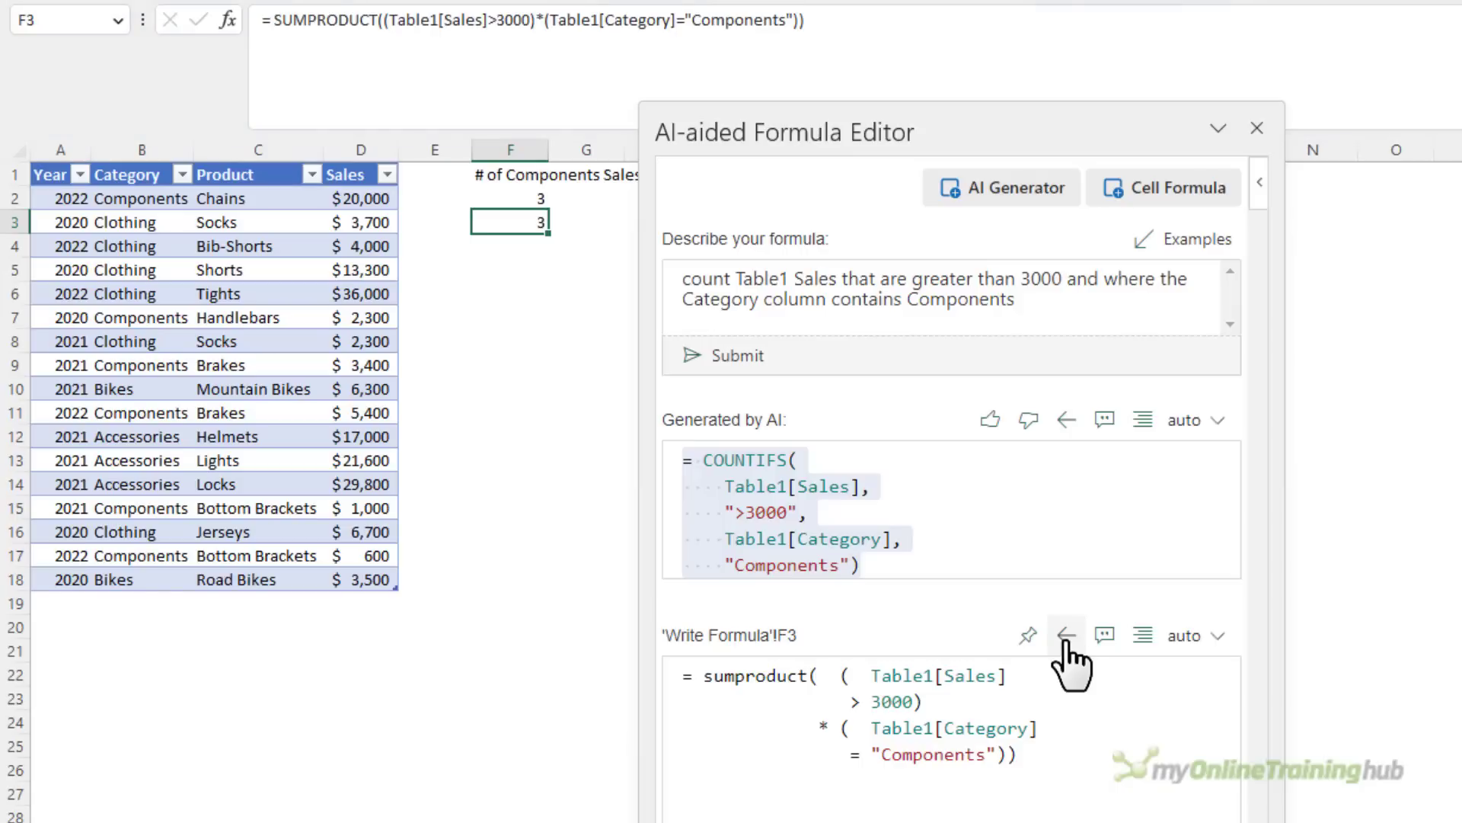
Replace F3's single-line formula with the editor's formatted sumproduct version, including its line breaks
left_click_drag(1055, 753, 659, 676)
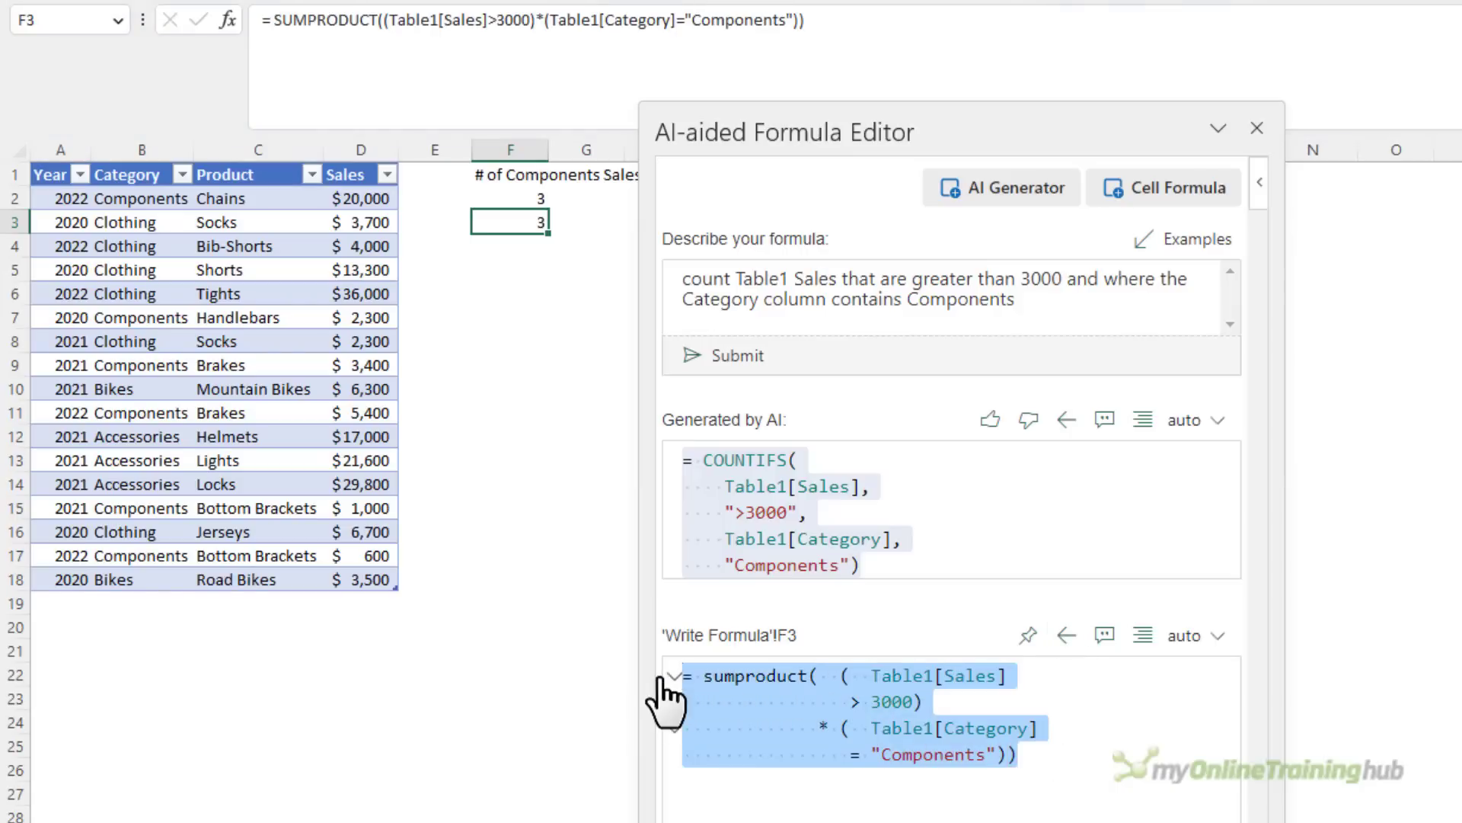
left_click(850, 27)
left_click_drag(850, 27, 270, 181)
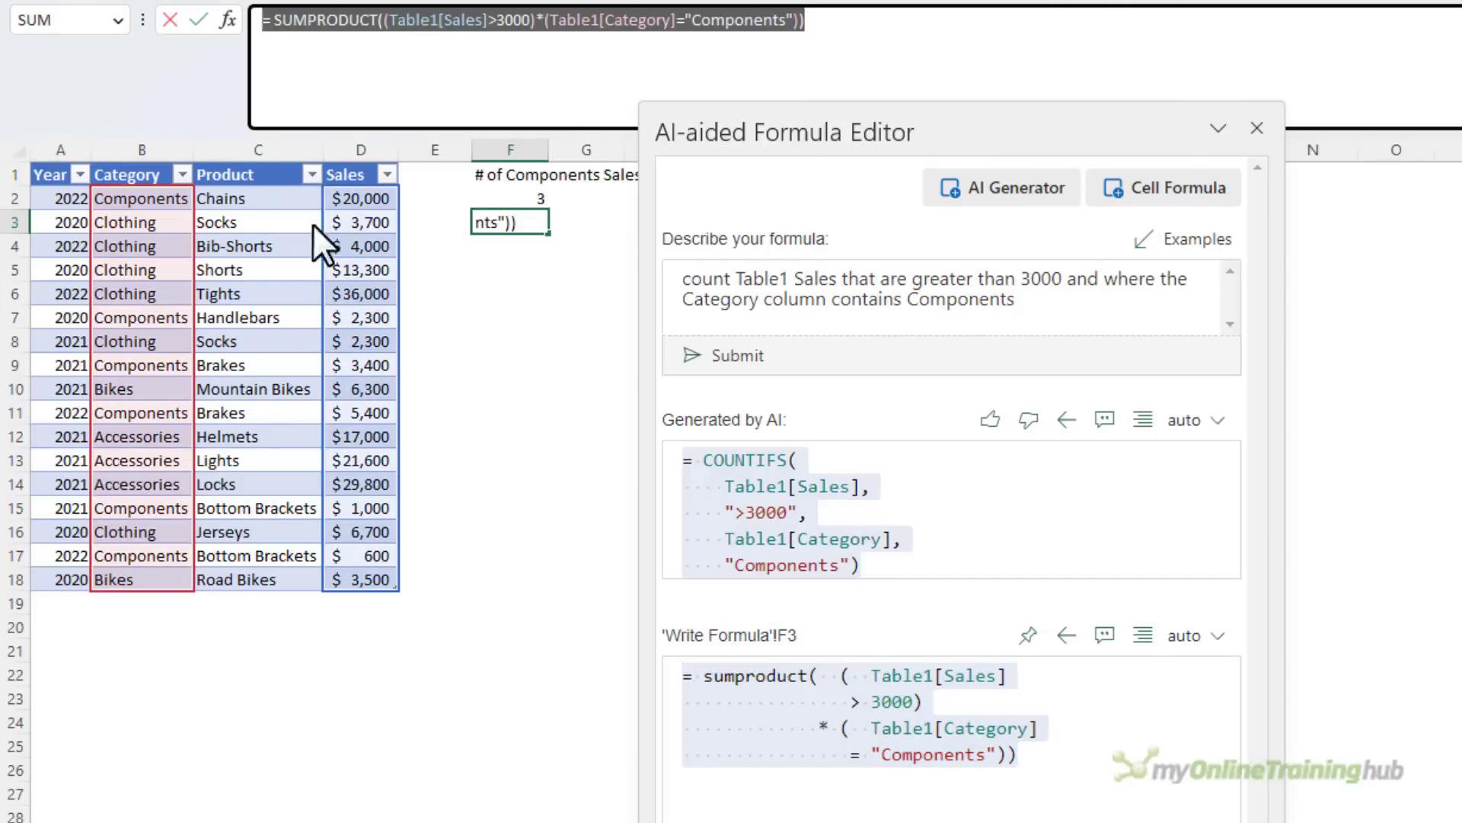
key("ctrl+v")
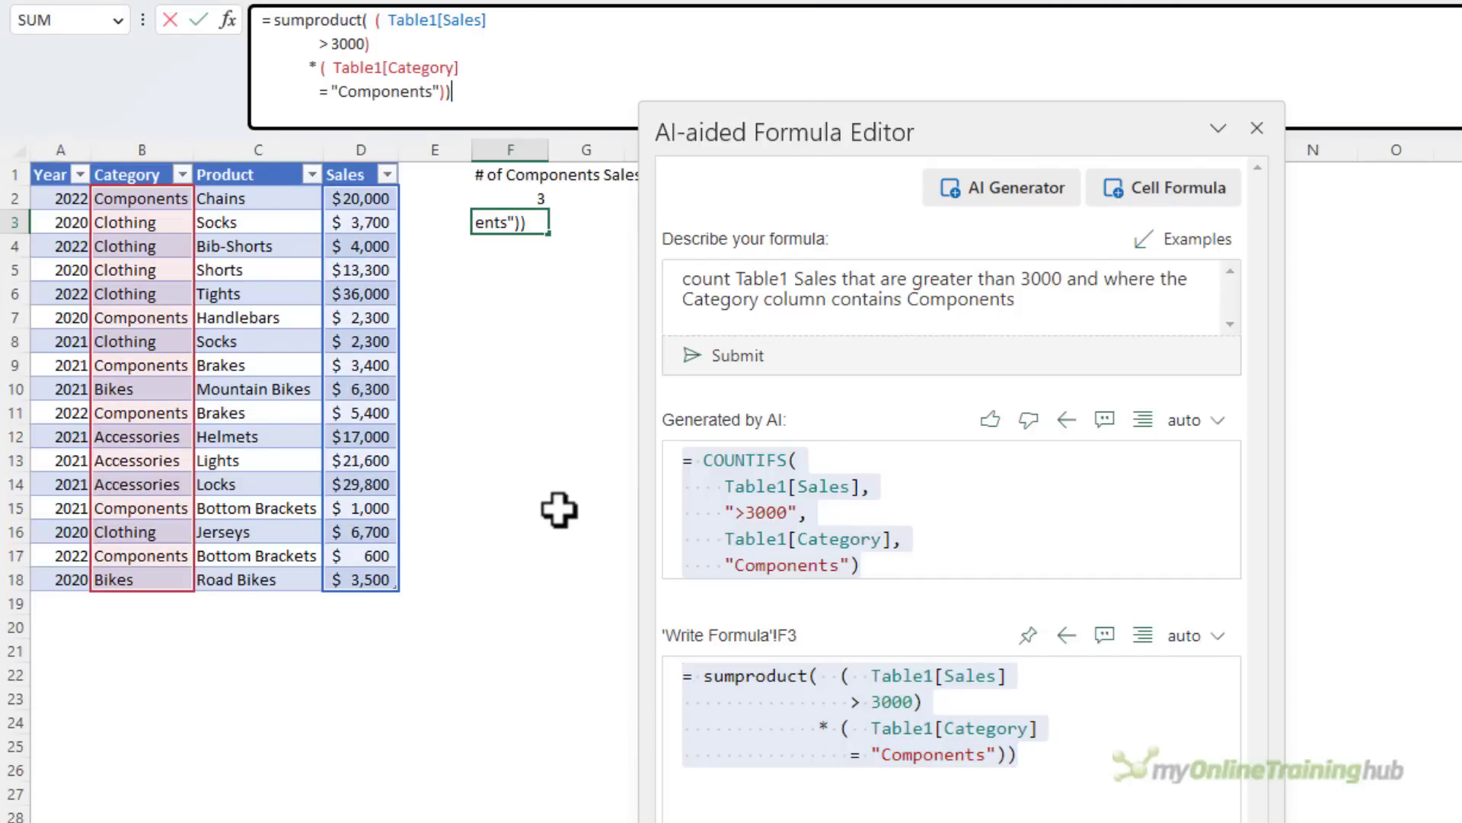
key("Return")
key("Up")
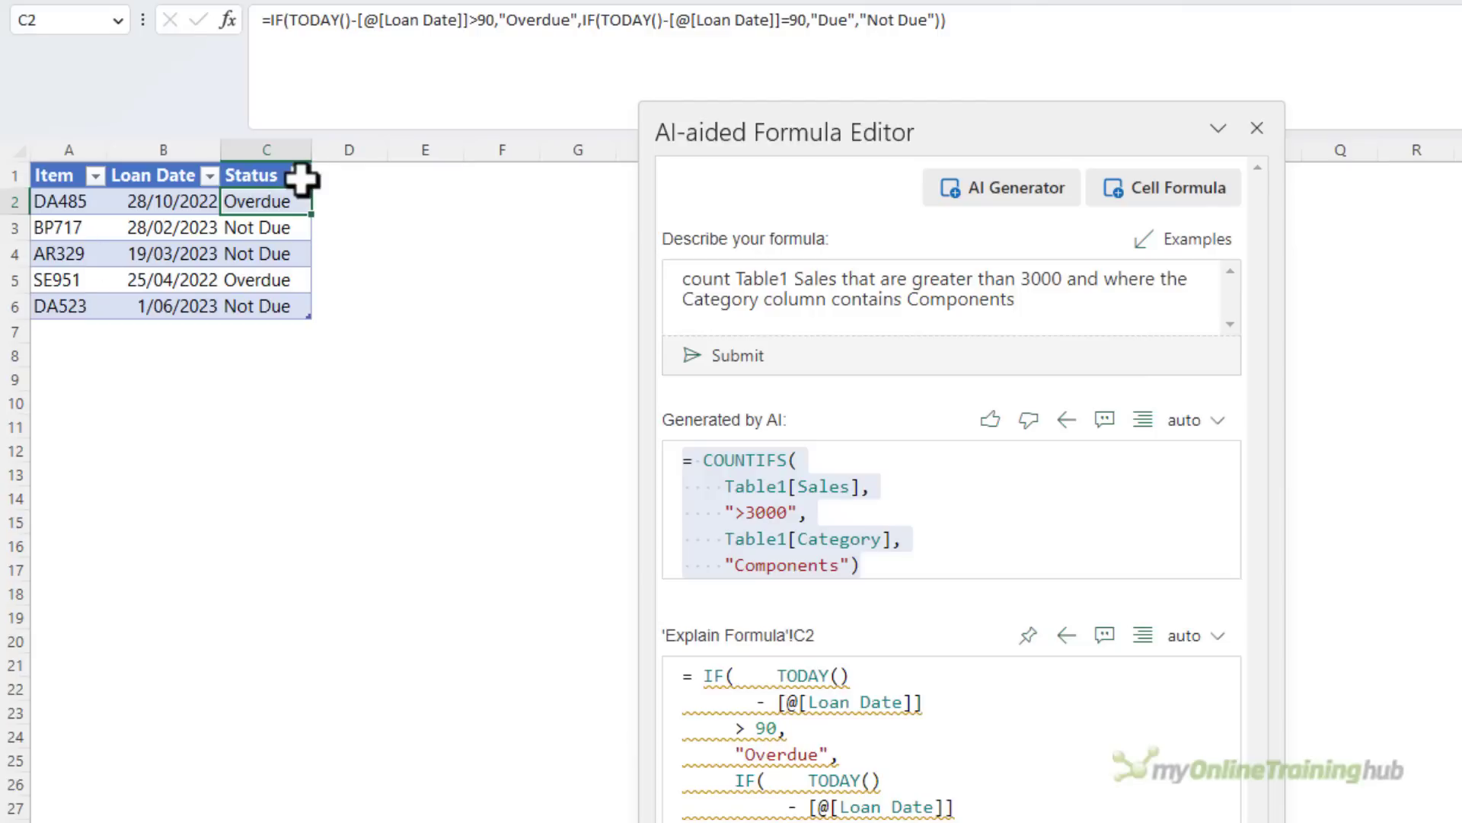
Hide the AI Generator, have the AI explain the nested IF formula in C2 of the Explain Formula sheet, and read the explanation
left_click(1023, 204)
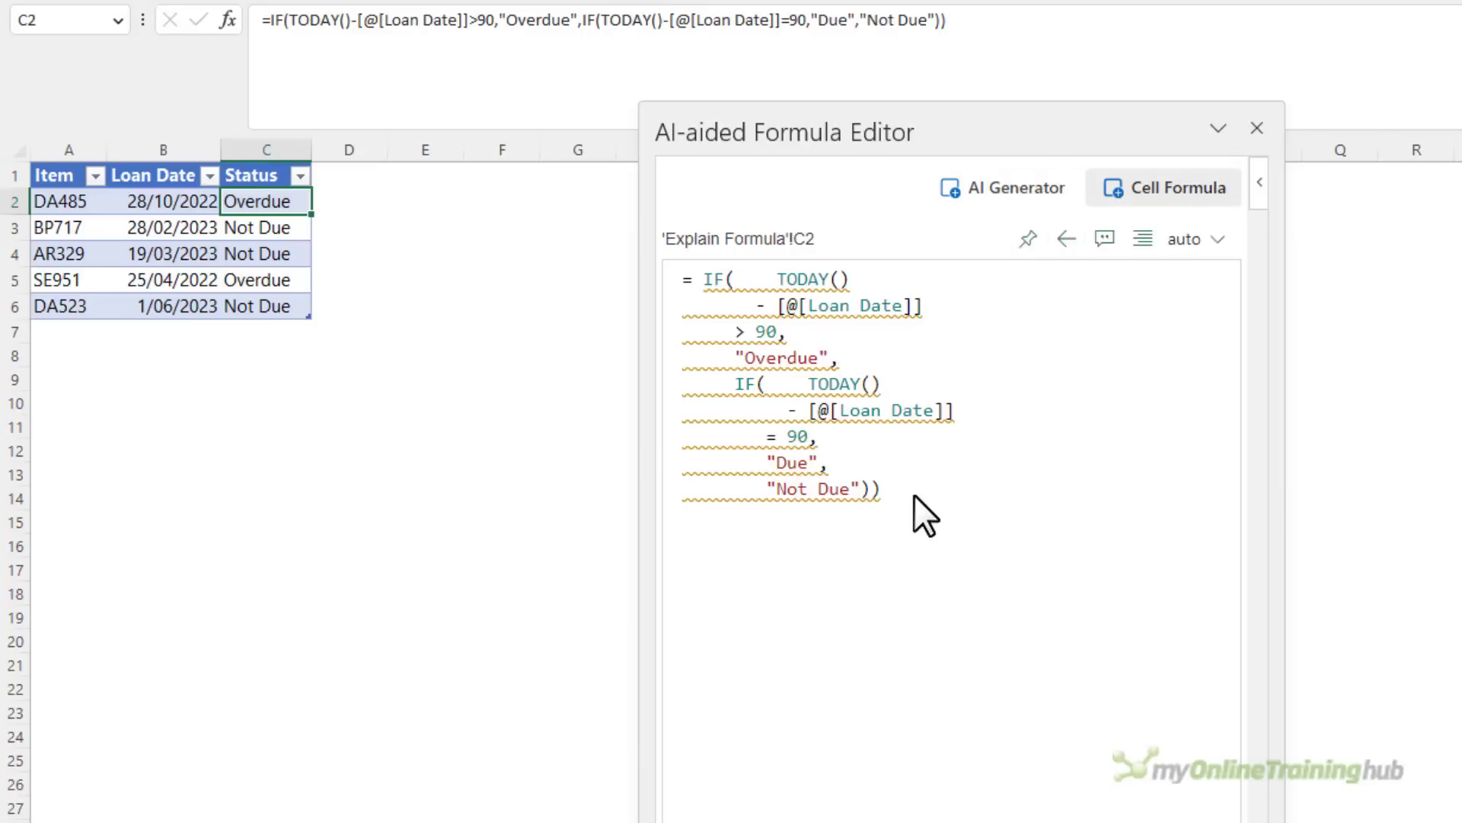
left_click_drag(880, 489, 684, 279)
left_click(702, 316)
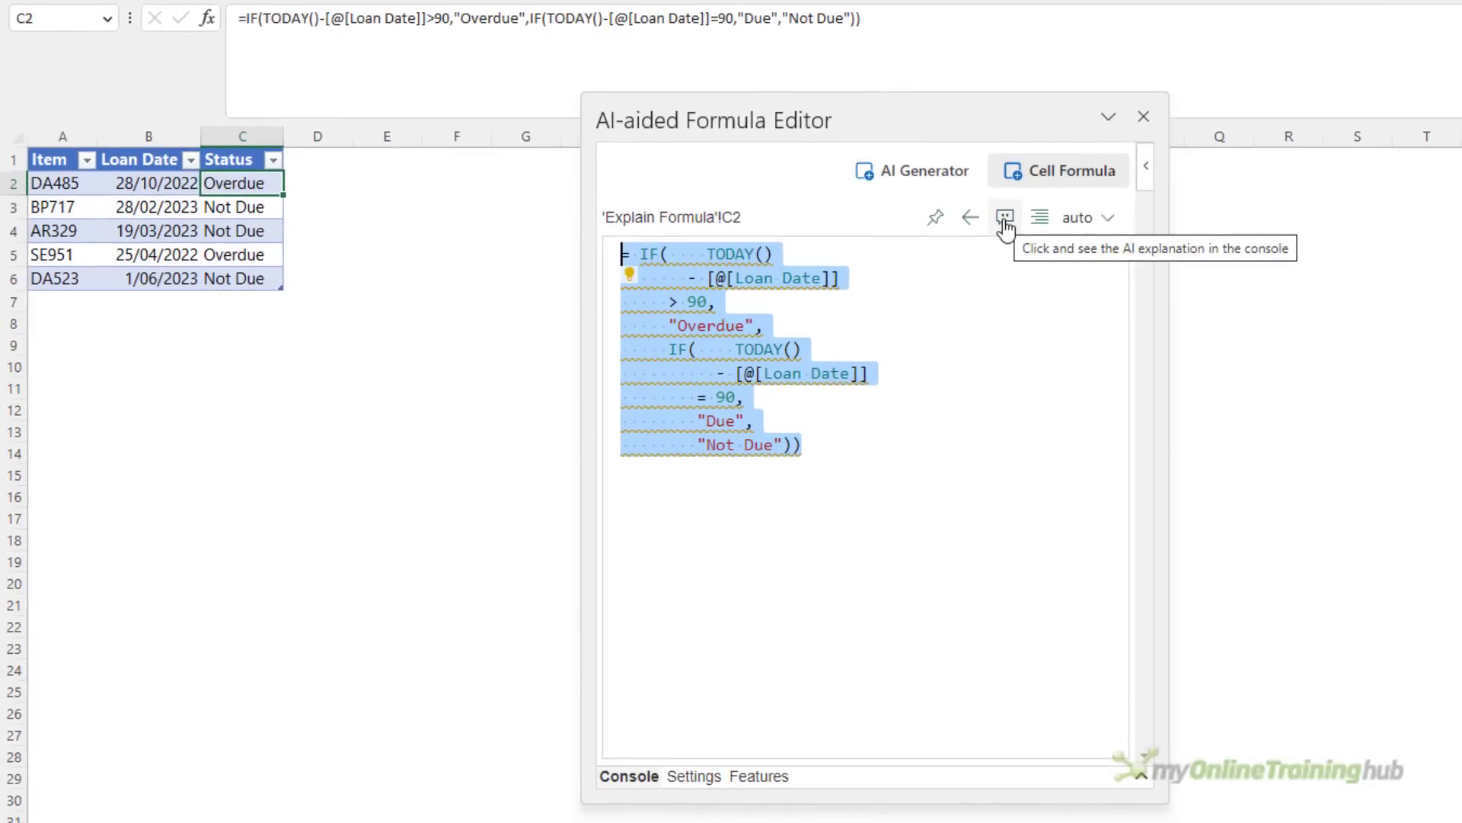
left_click(1005, 220)
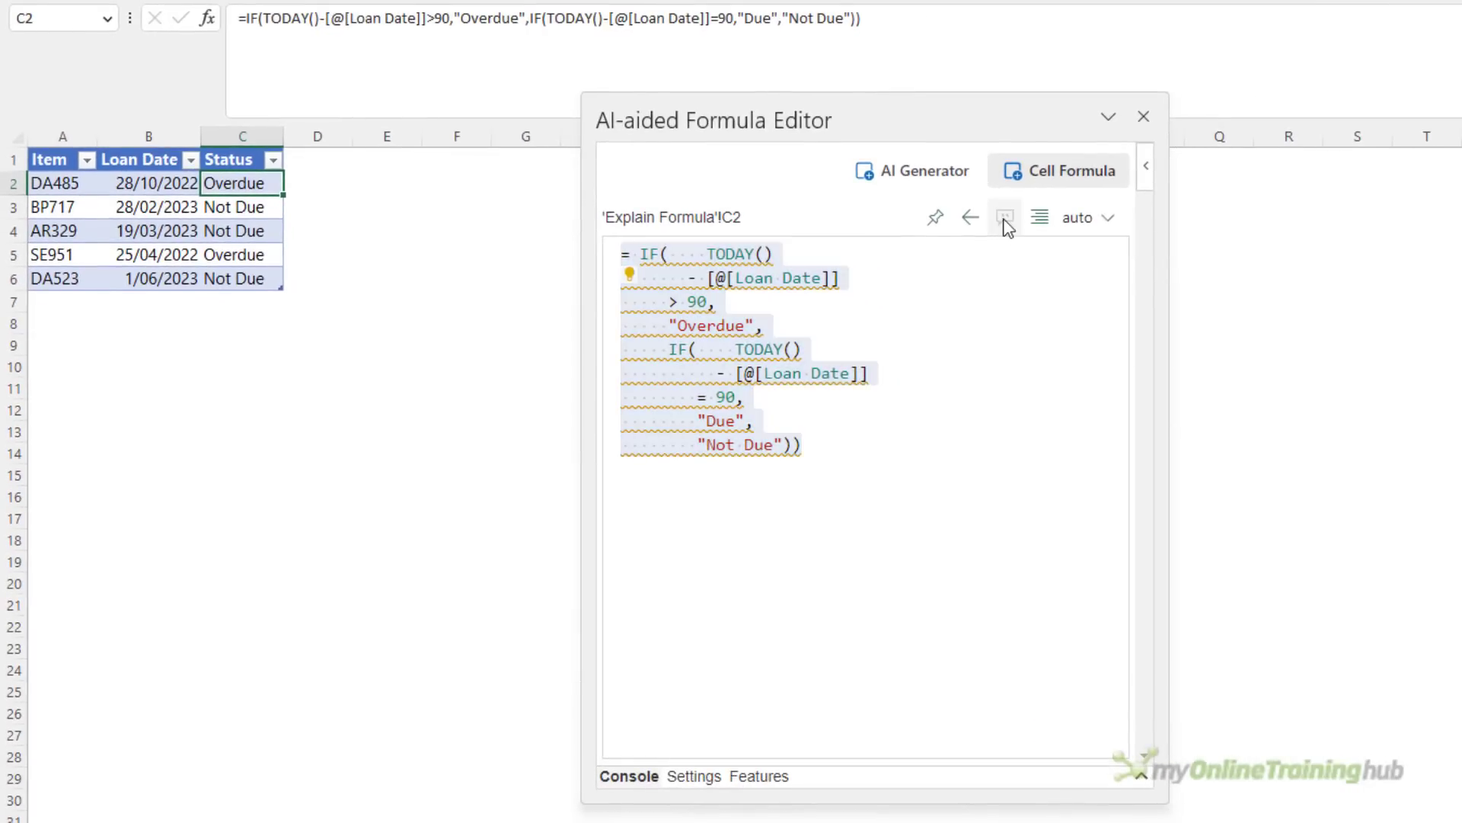
left_click(629, 776)
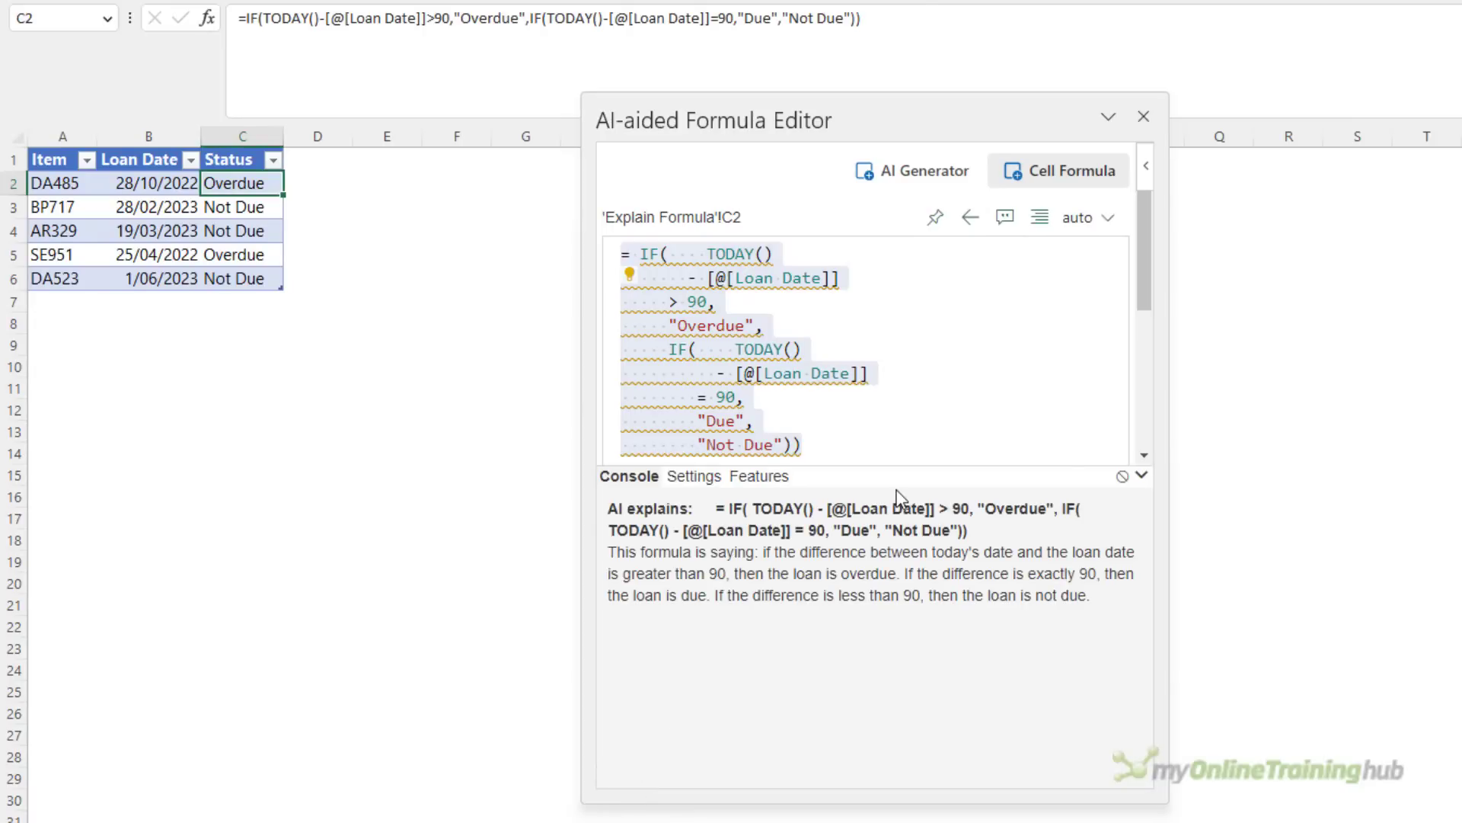
left_click(898, 492)
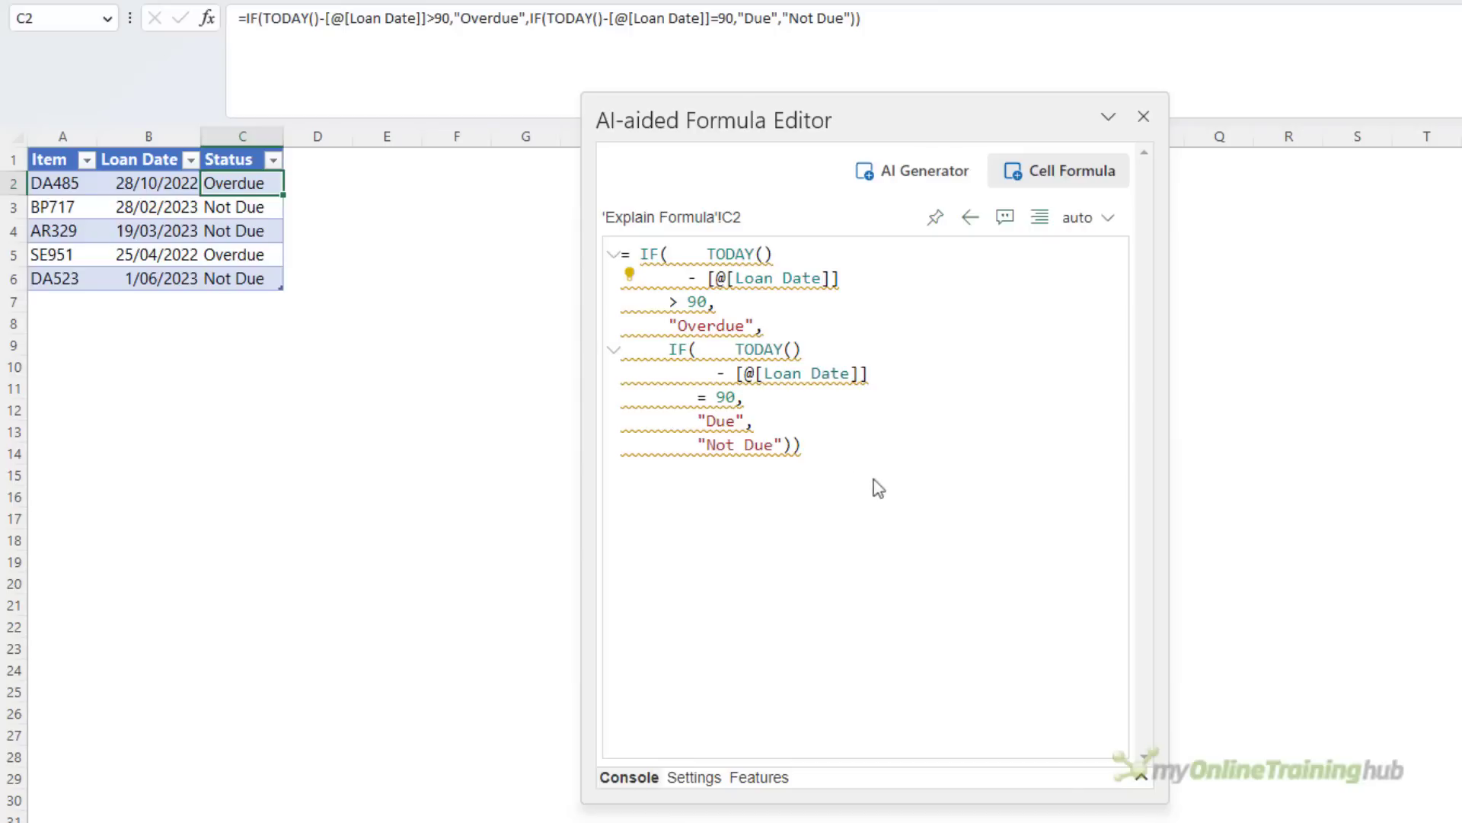
Fold the inner and outer IF sections of C2's formula in the editor and unfold them again
left_click(614, 353)
left_click(614, 254)
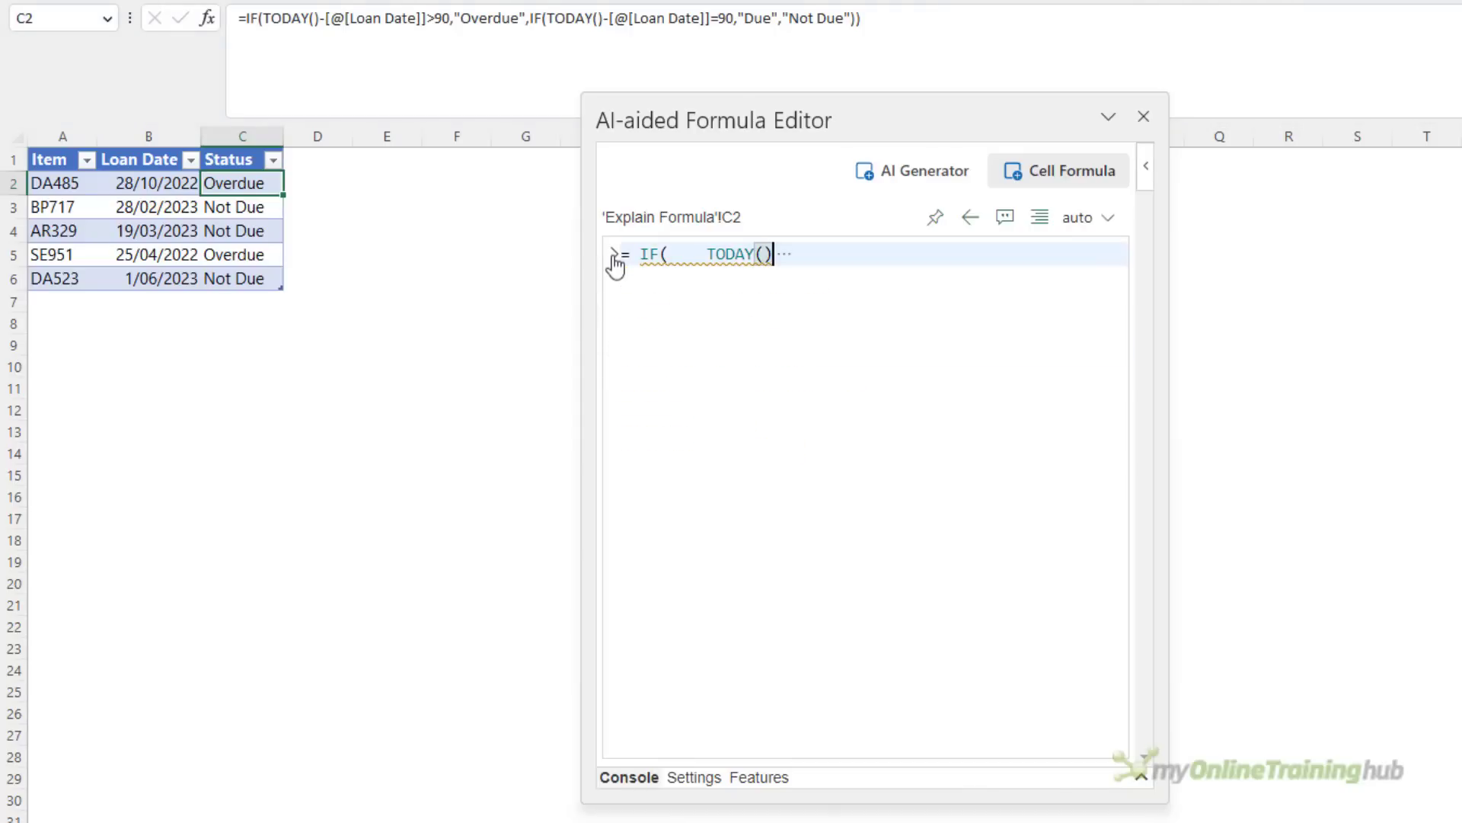
left_click(613, 254)
left_click(614, 349)
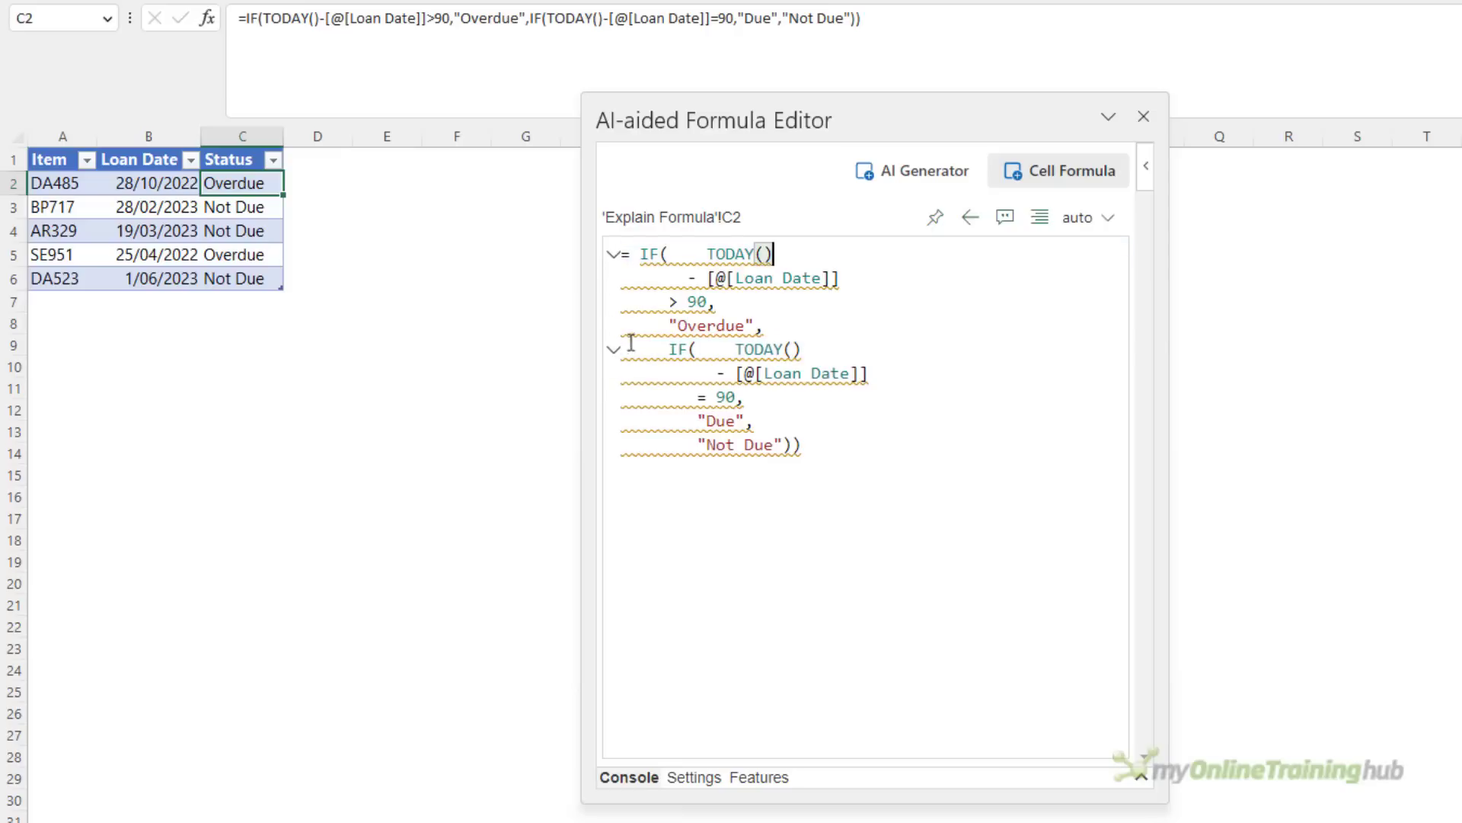
Pin C2's loan status formula in the editor and go to cell F2 on the Write Formula sheet with it still displayed
left_click(933, 225)
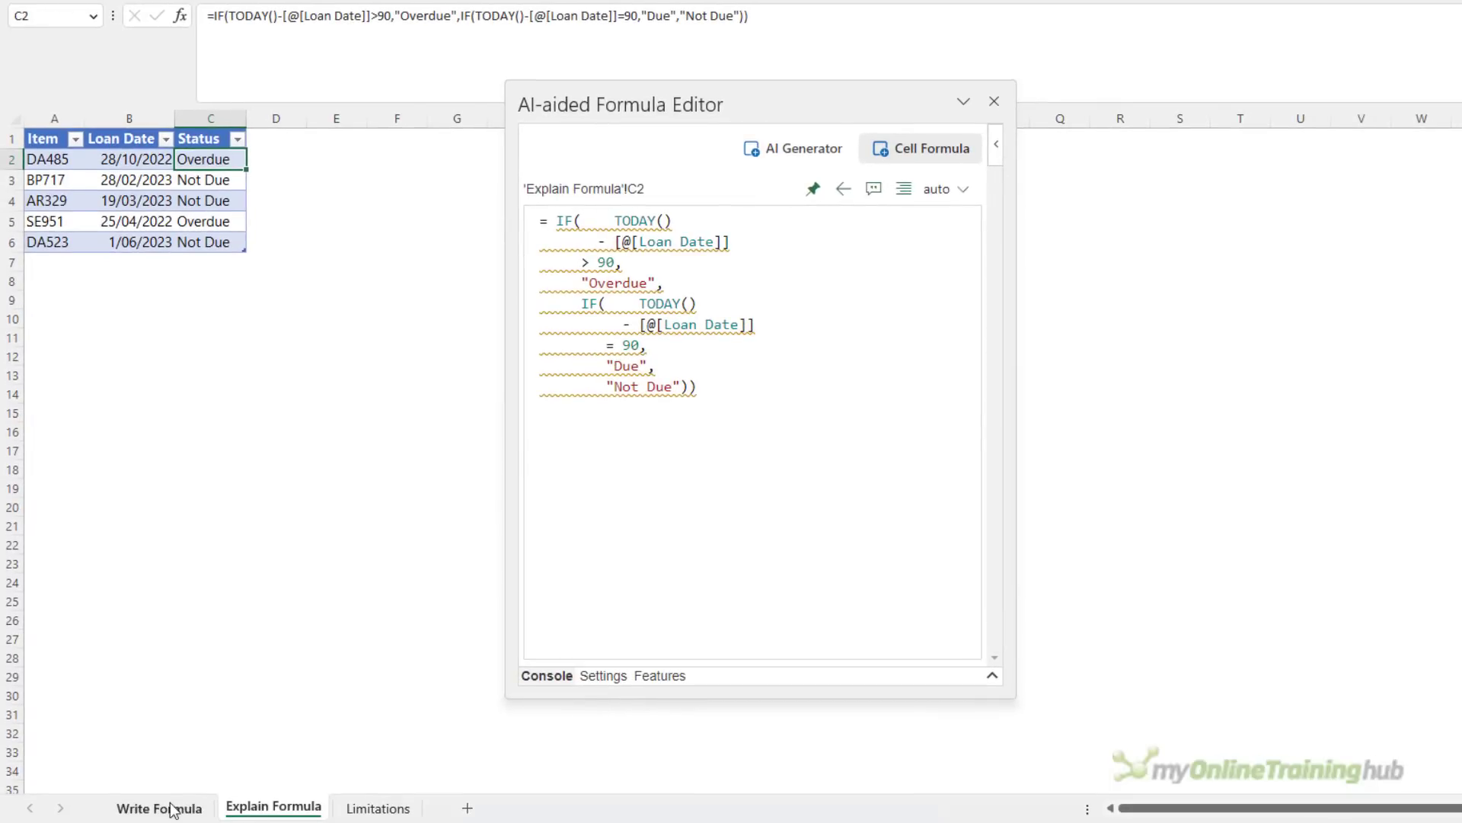
left_click(174, 807)
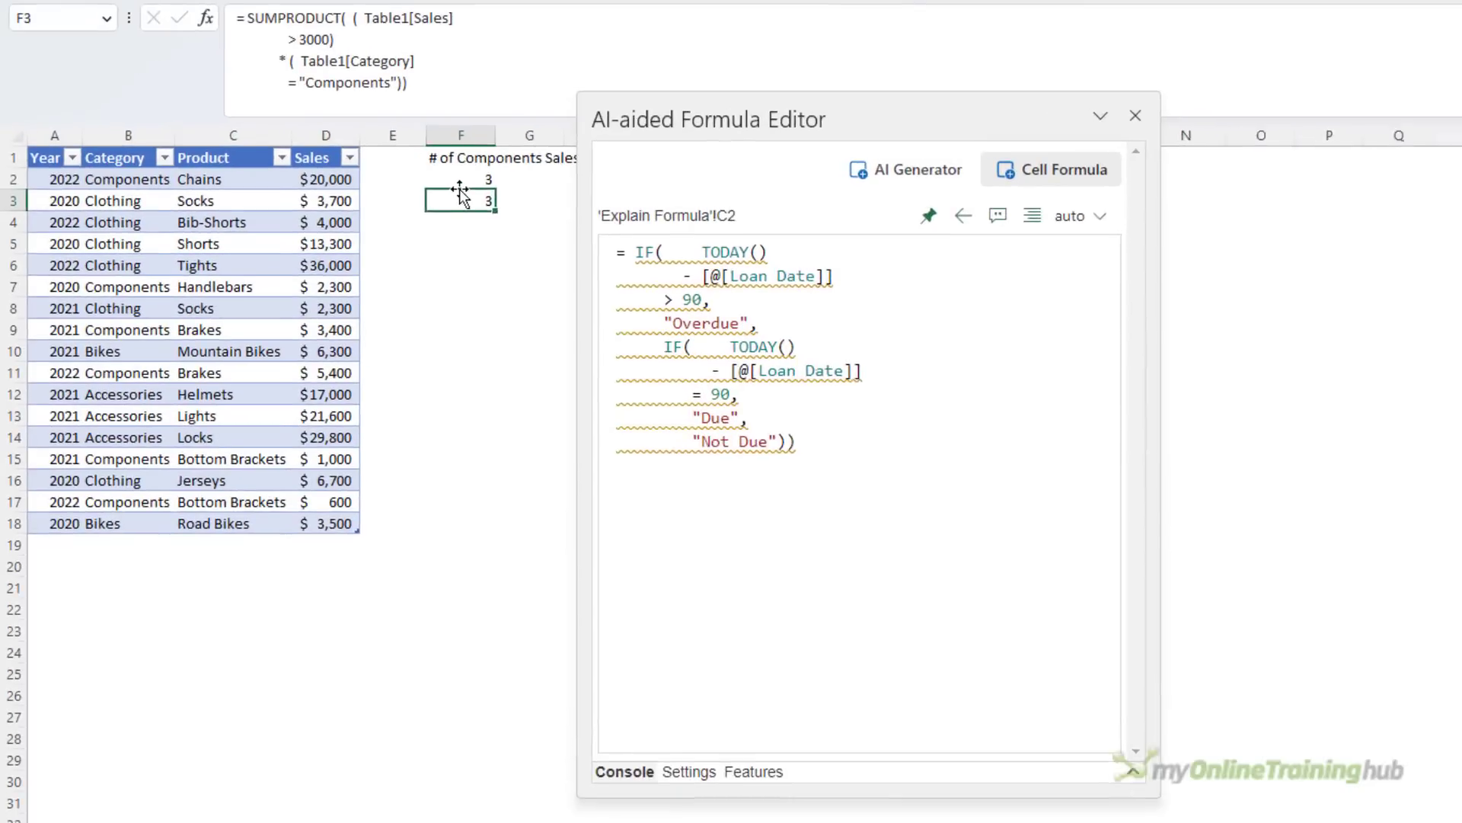
left_click(422, 157)
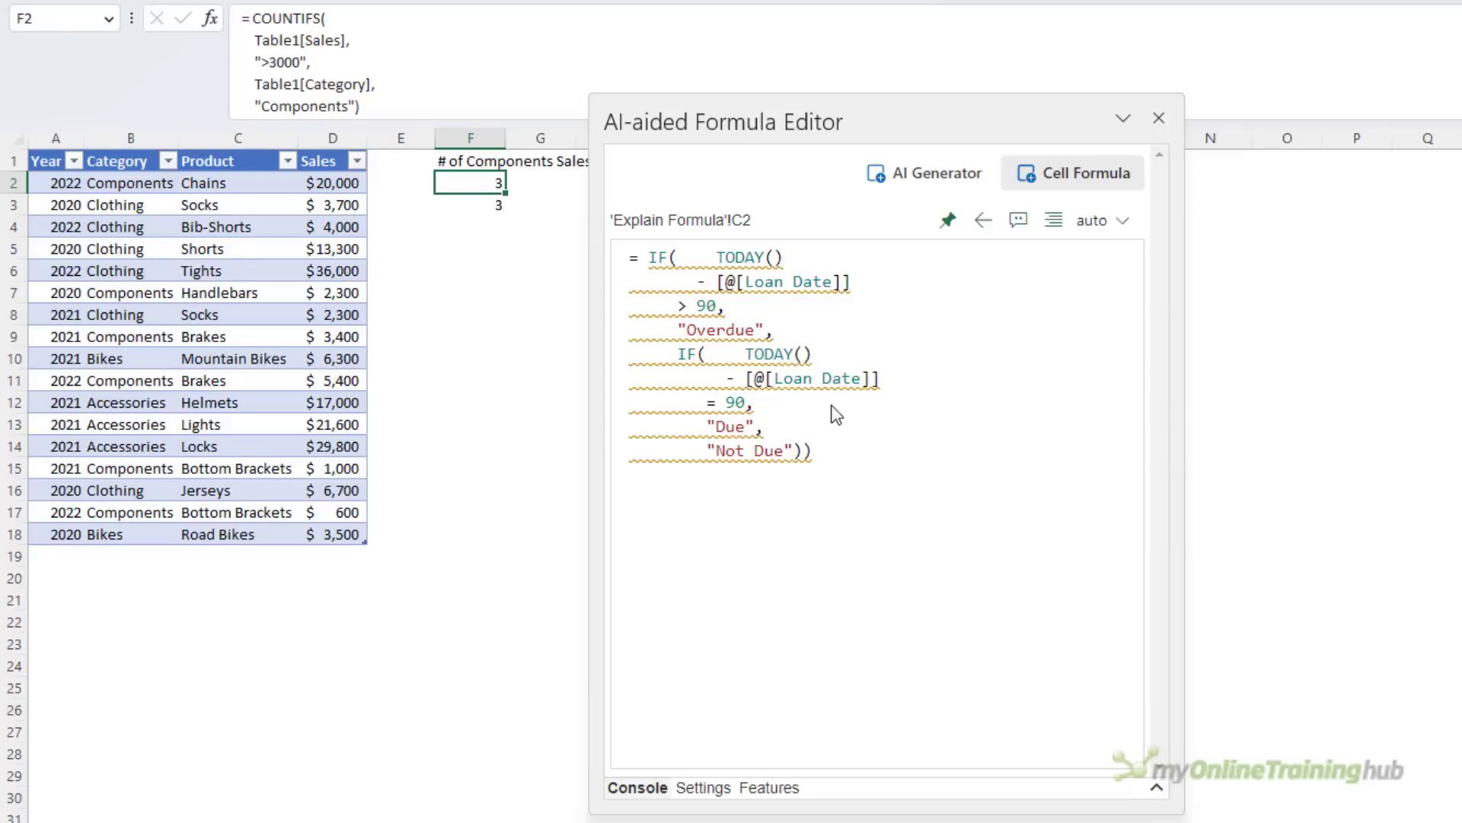
left_click_drag(838, 471, 628, 261)
left_click(495, 228)
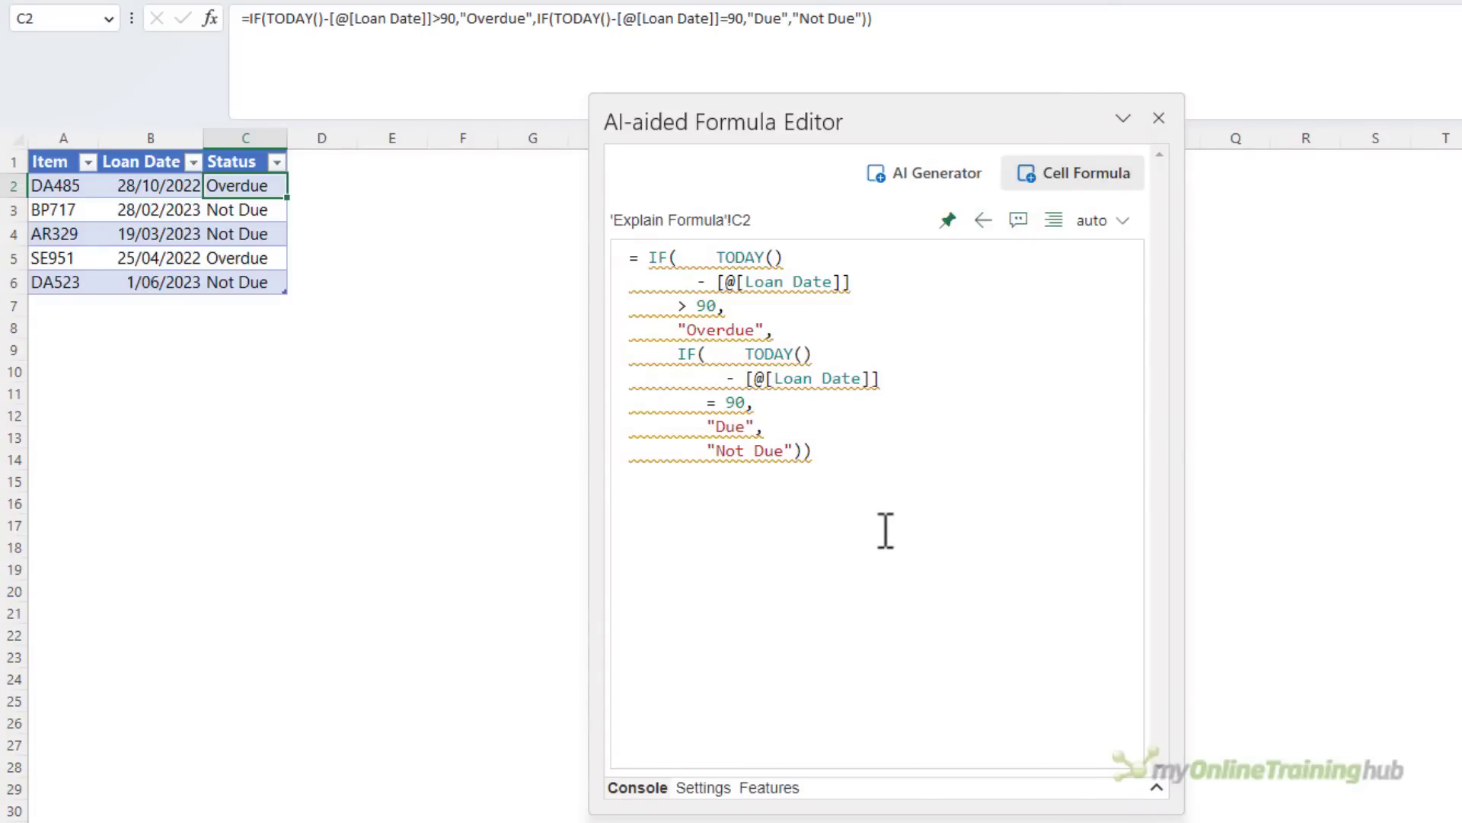
View the problem flagged for C2's nested IF formula, read its details and close them
mouse_move(697, 442)
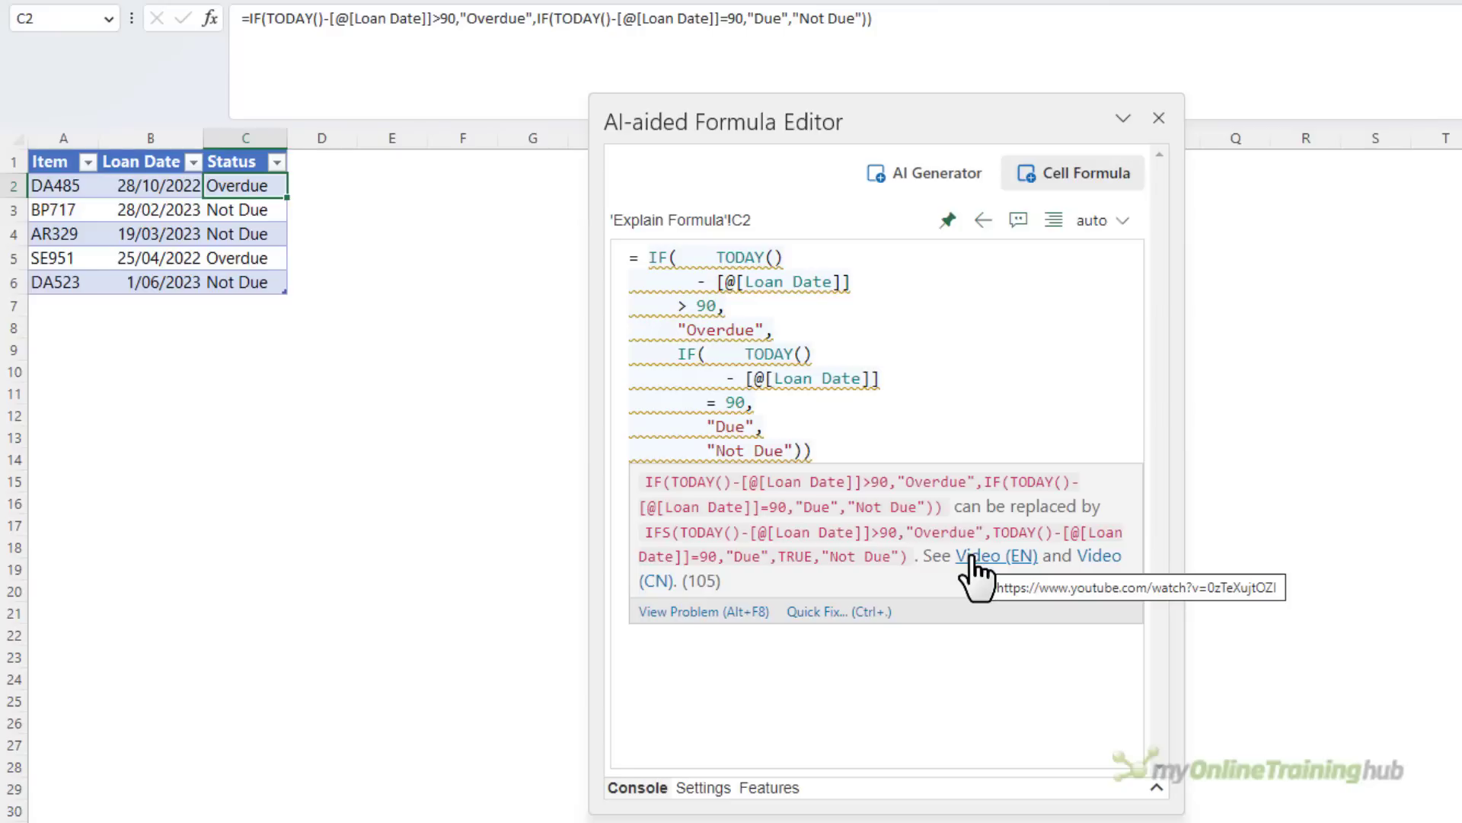
left_click(720, 613)
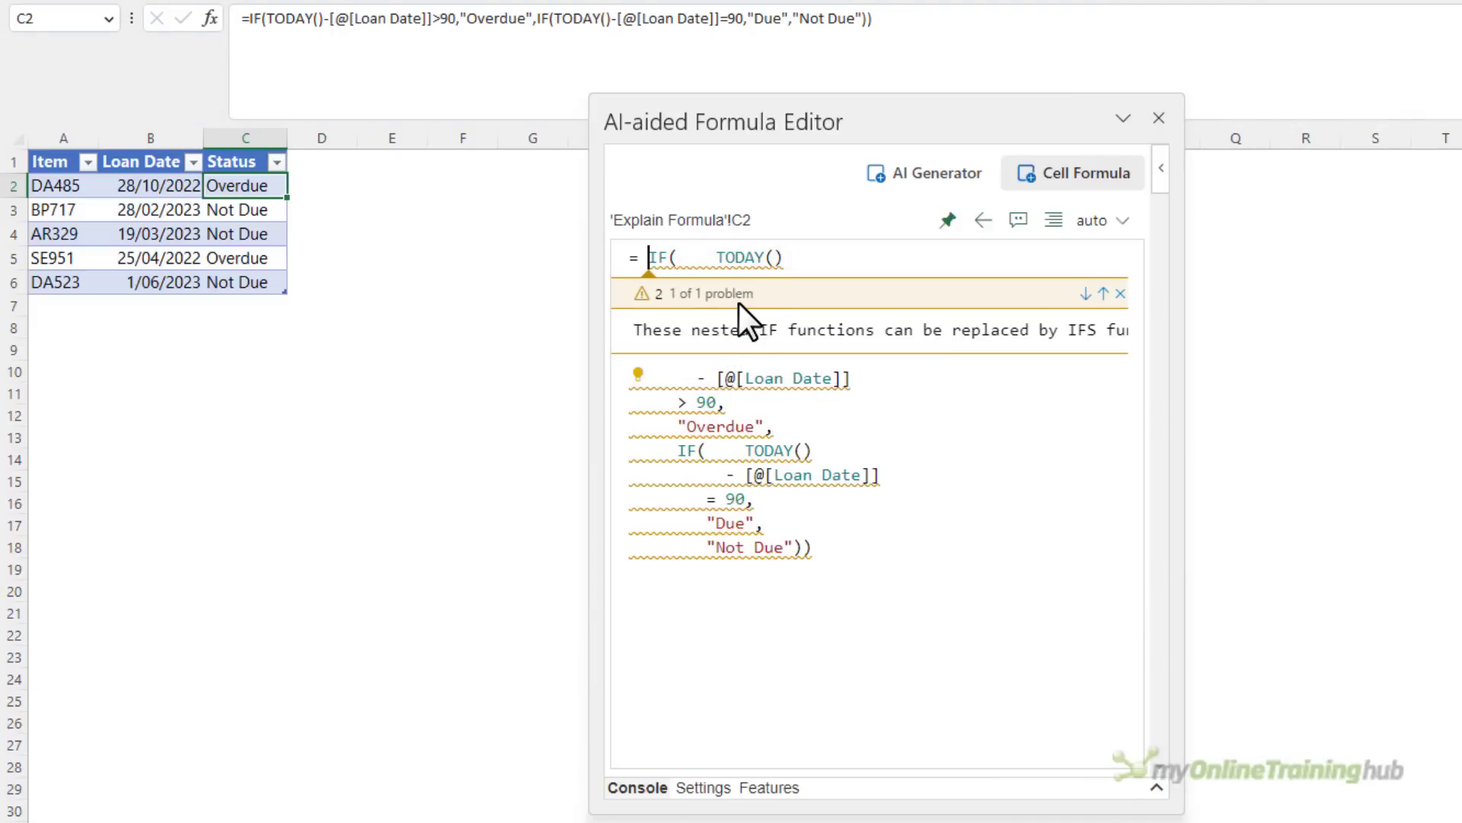
left_click_drag(716, 349, 718, 349)
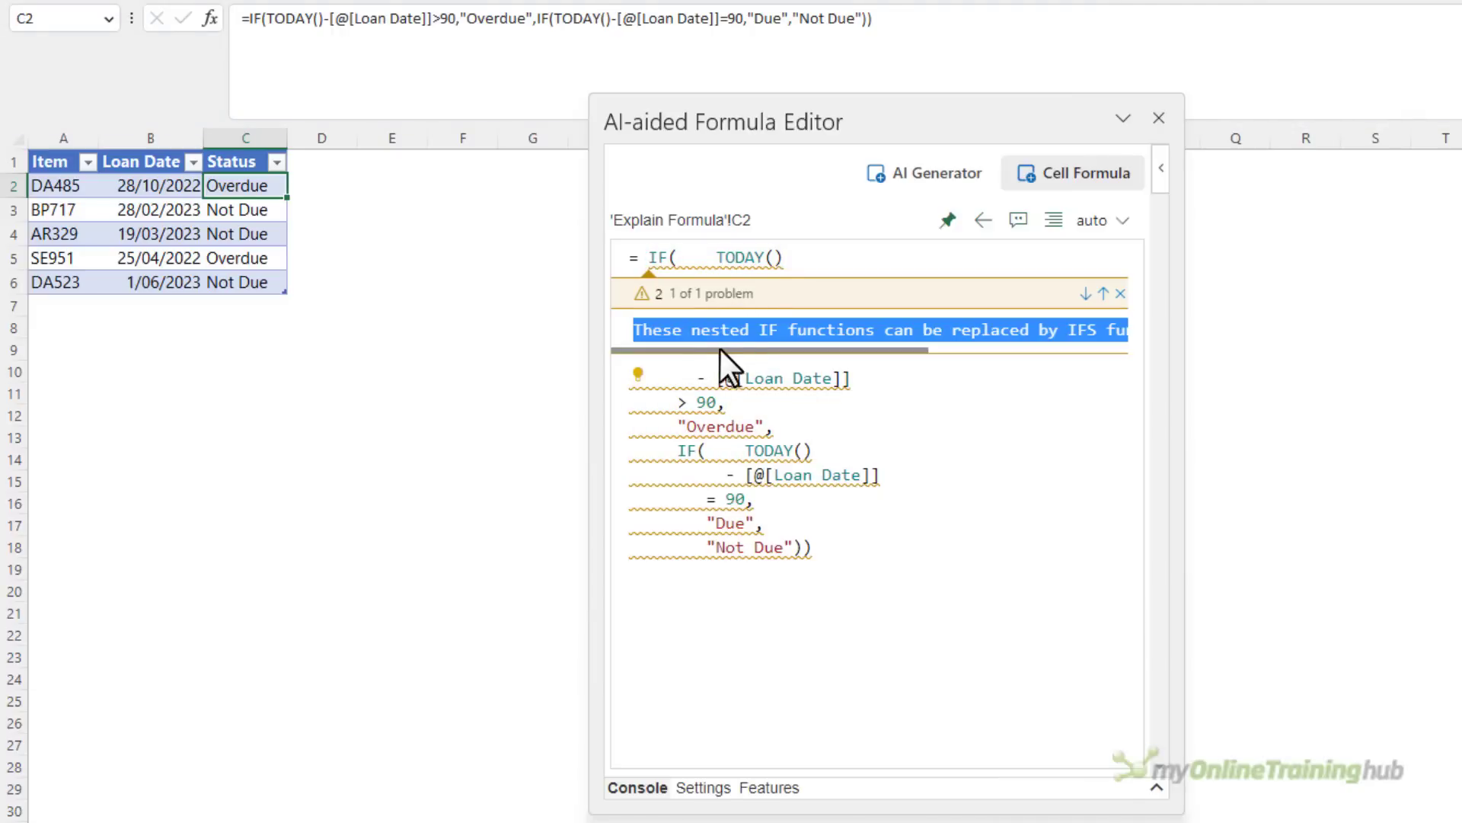
mouse_move(806, 350)
left_mouse_down()
mouse_move(944, 354)
mouse_move(786, 348)
left_mouse_up()
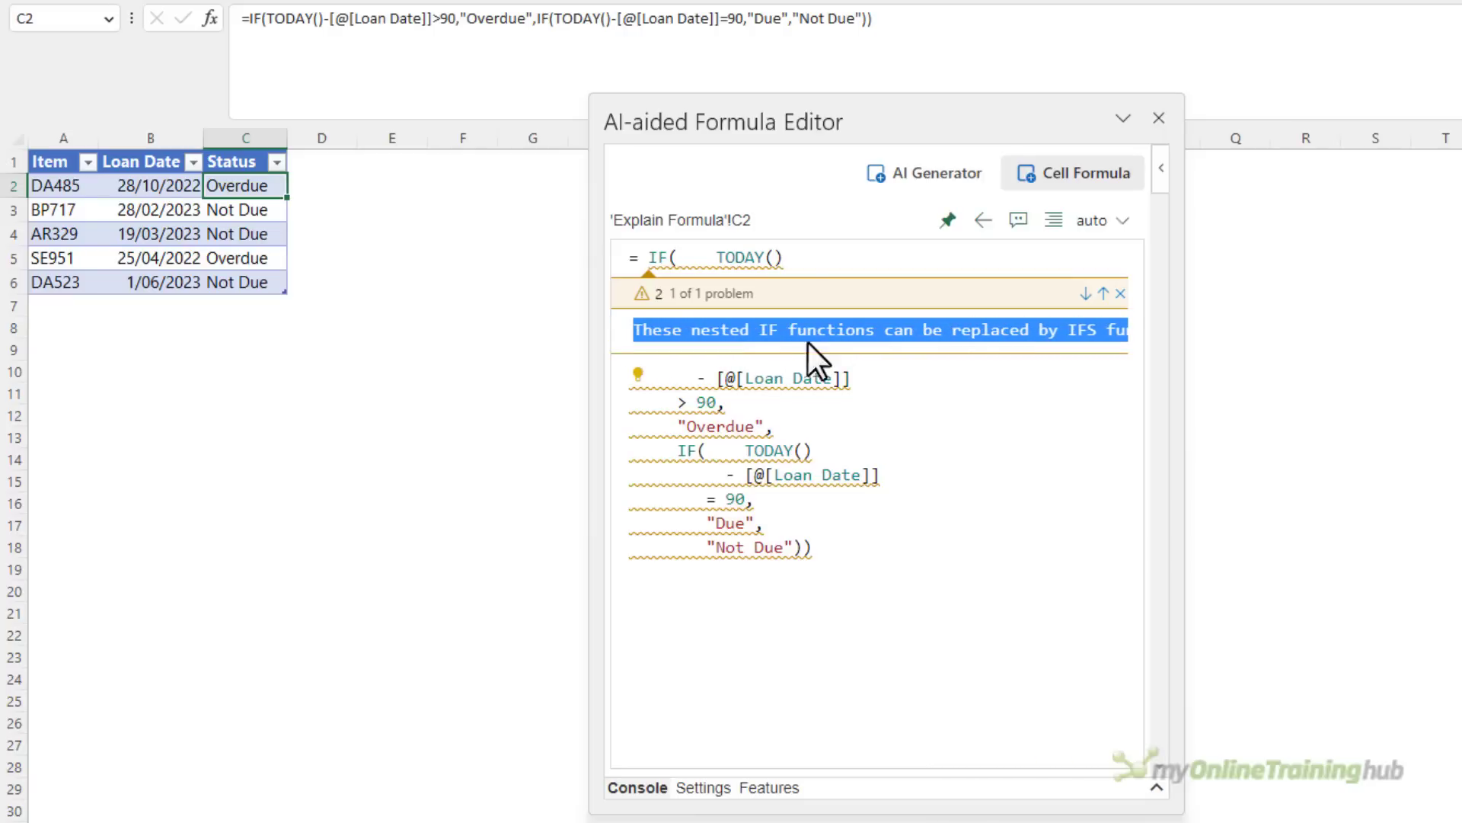
left_click(1120, 294)
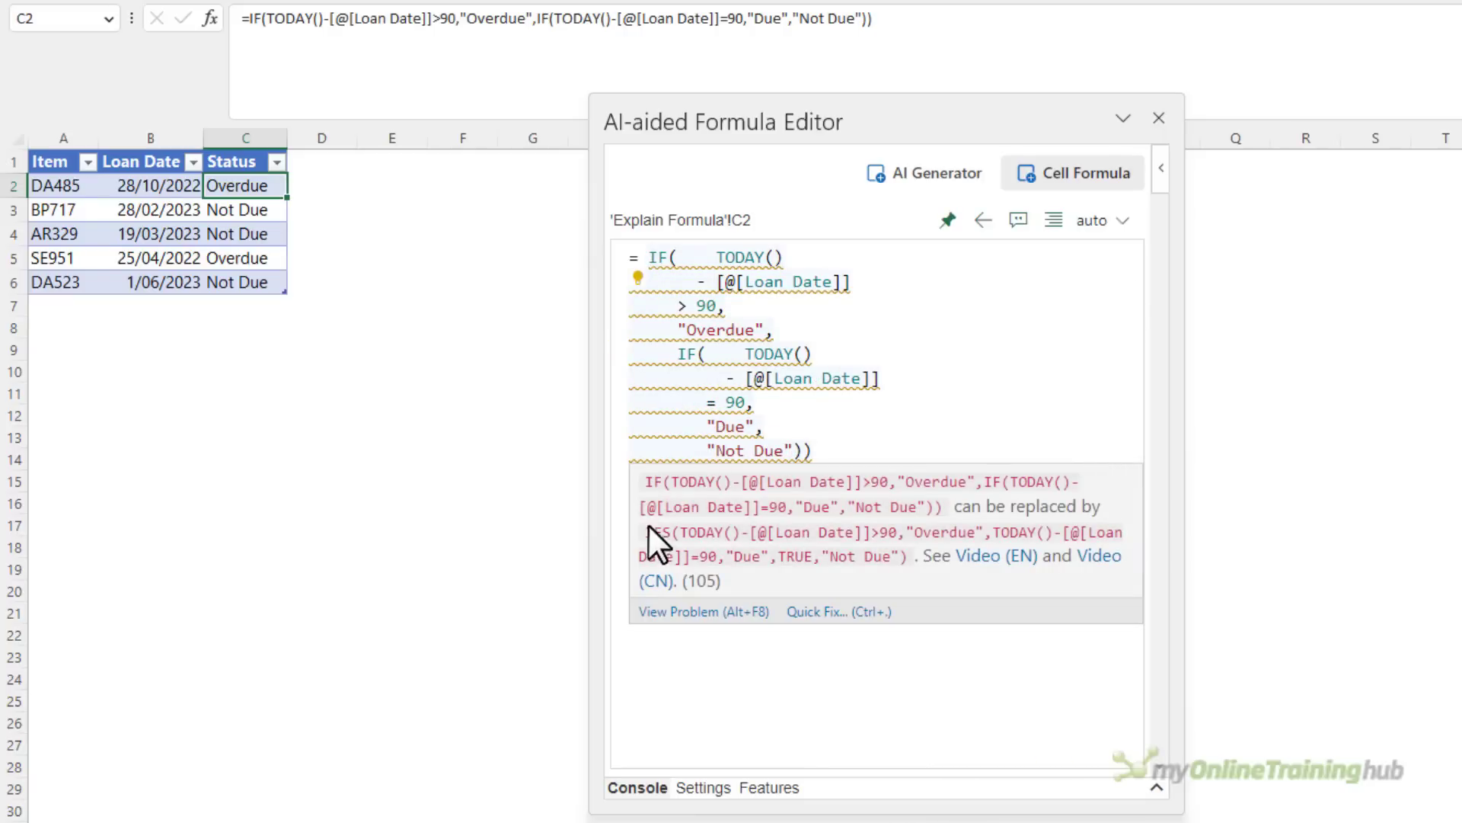
Replace C2's nested IF with the suggested =IFS(TODAY()-[@[Loan Date]]>90,"Overdue",TODAY()-[@[Loan Date]]=90,"Due",TRUE,"Not Due")
left_click_drag(675, 531, 908, 555)
key("ctrl+c")
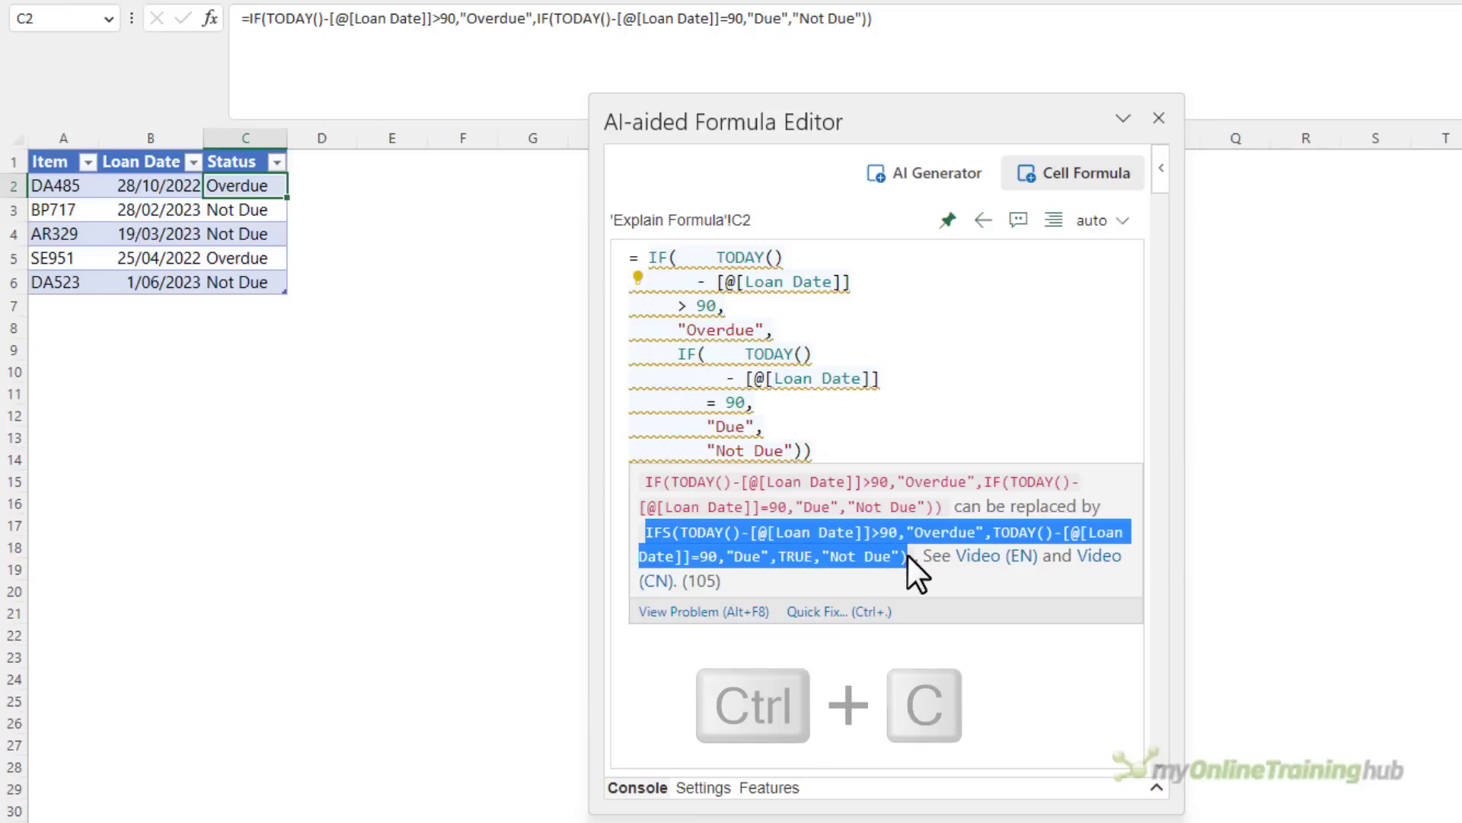
left_click(355, 44)
left_click_drag(898, 16, 244, 19)
key("ctrl+v")
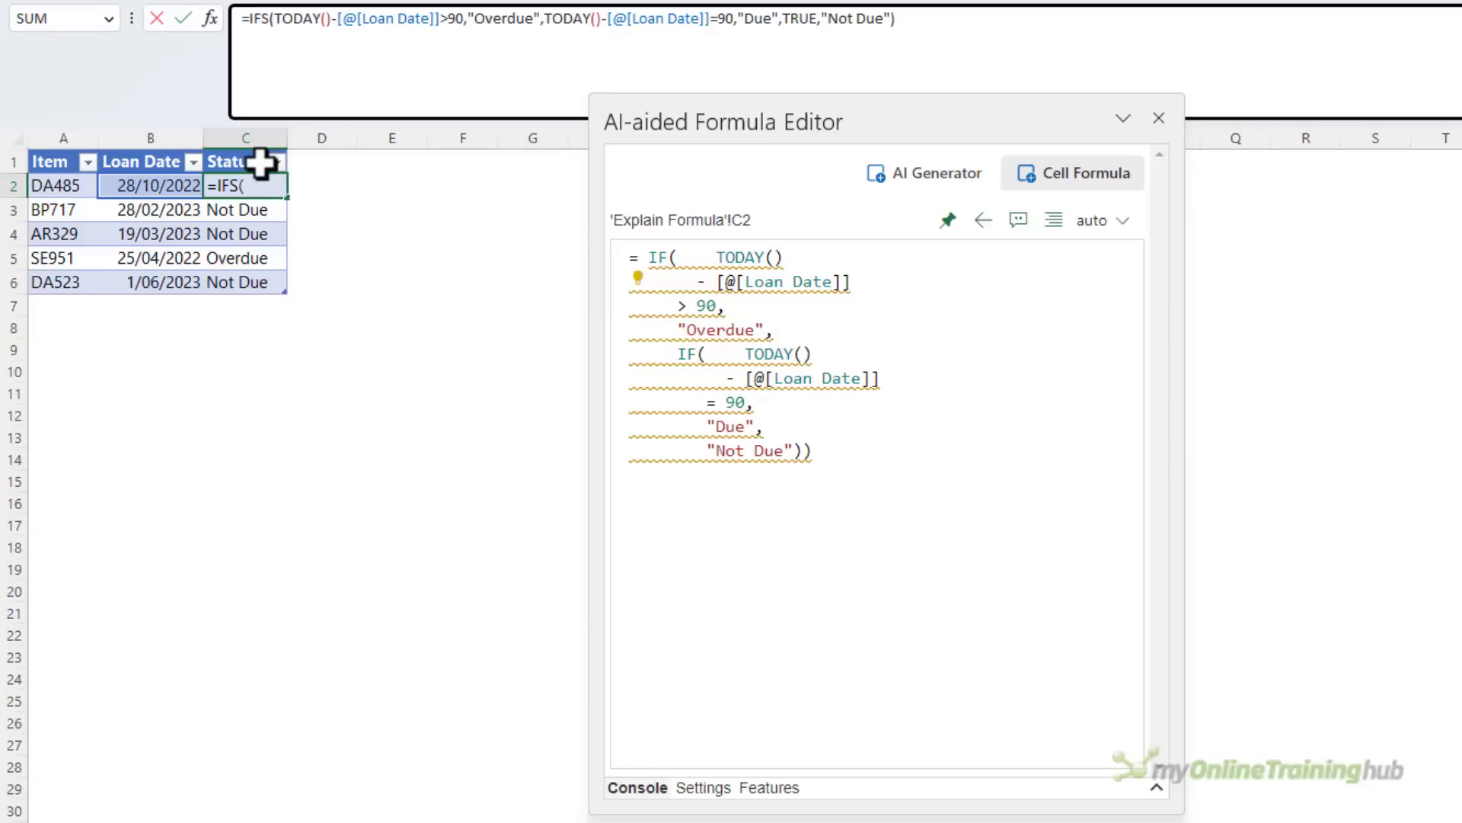
key("Return")
key("Up")
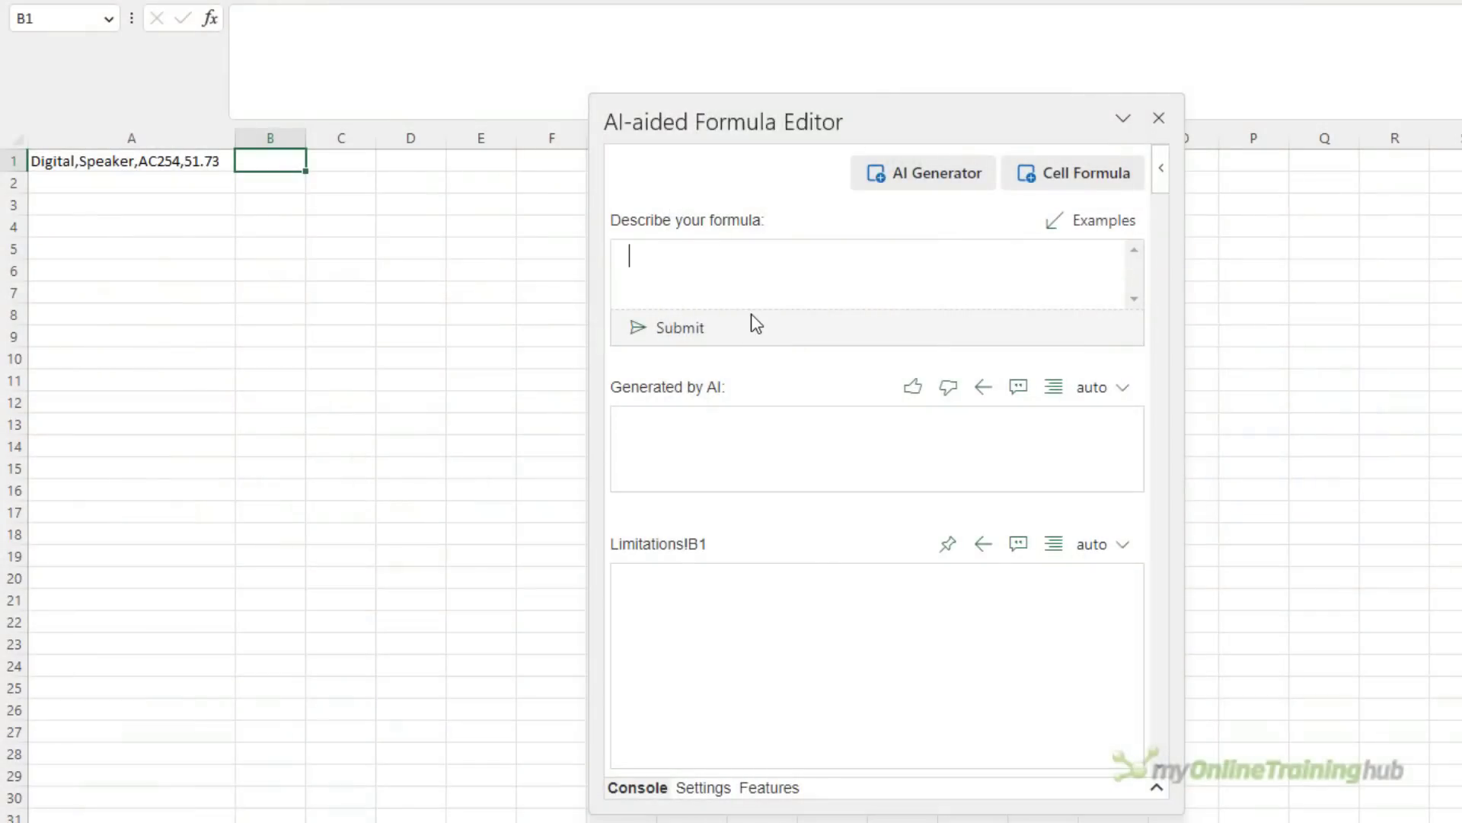
For B1 on the Limitations sheet, generate a formula from "formula that splits text after each comma" and write the AI result into the cell
type("formula that splits text after each comma")
left_click(752, 315)
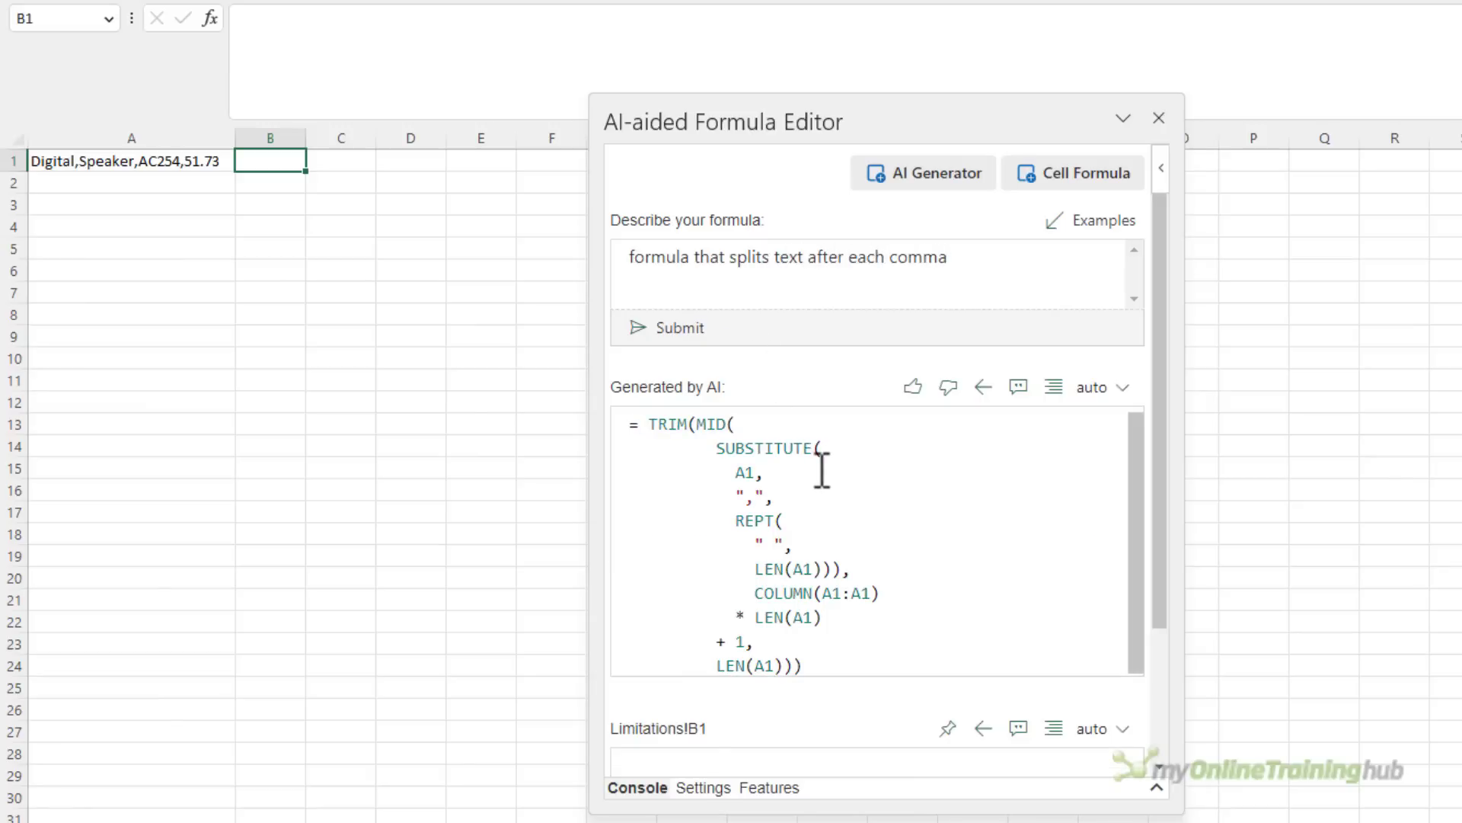
left_click(983, 388)
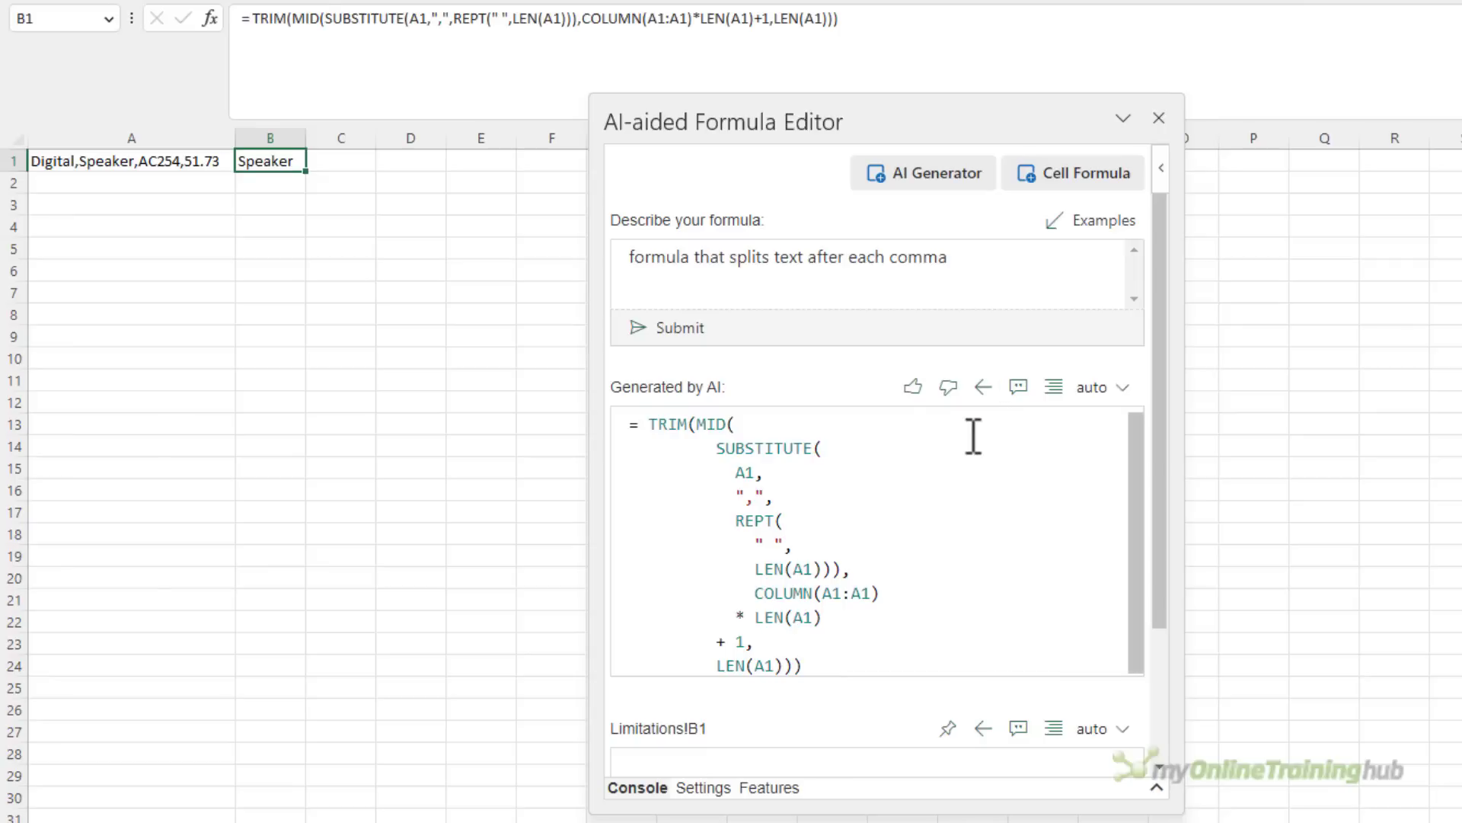
Add "using textsplit" to the end of the description, regenerate the formula and write the new AI result into B1
left_click(981, 265)
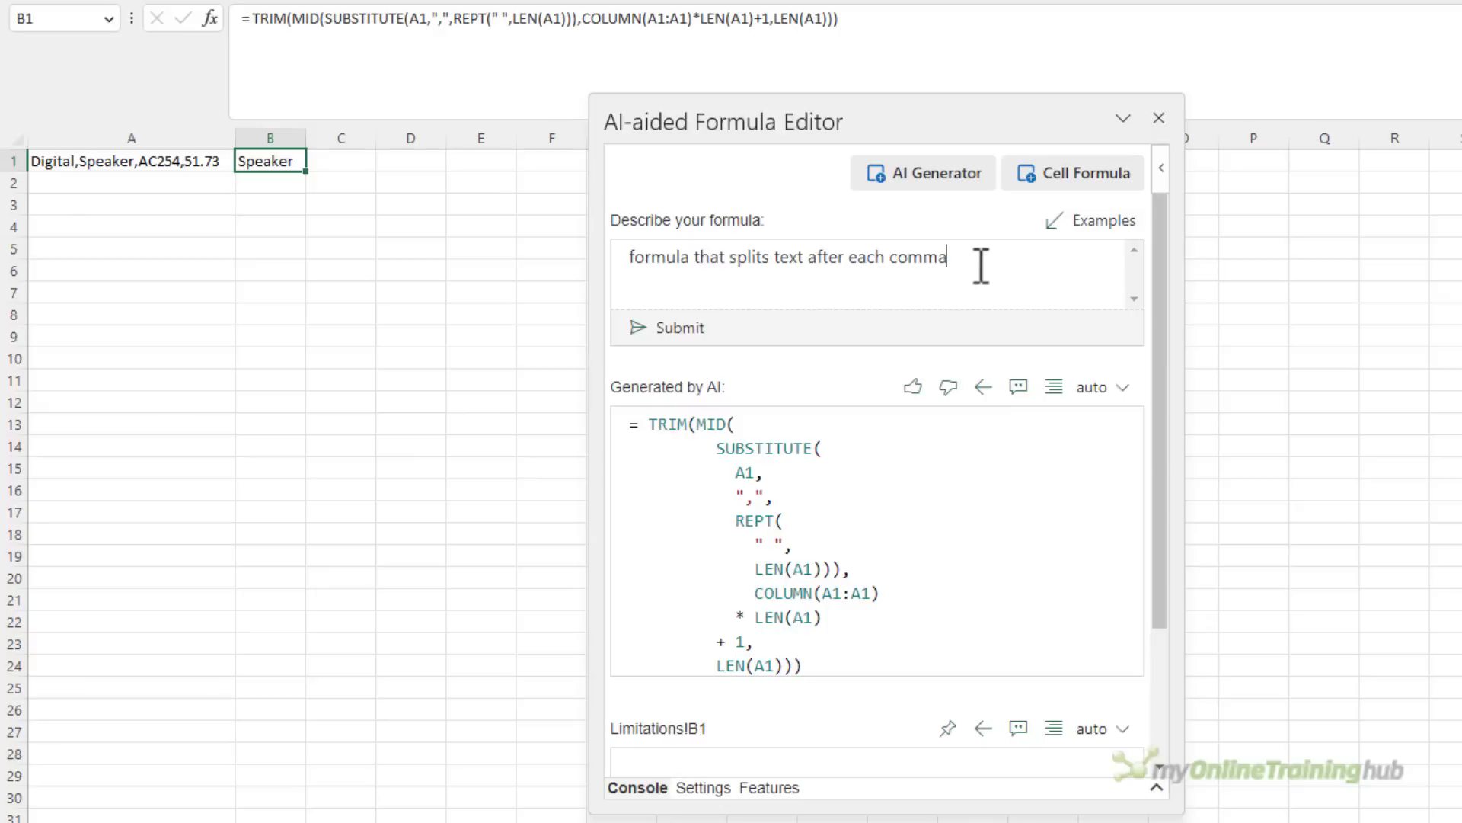
type("using textsplit")
left_click(694, 327)
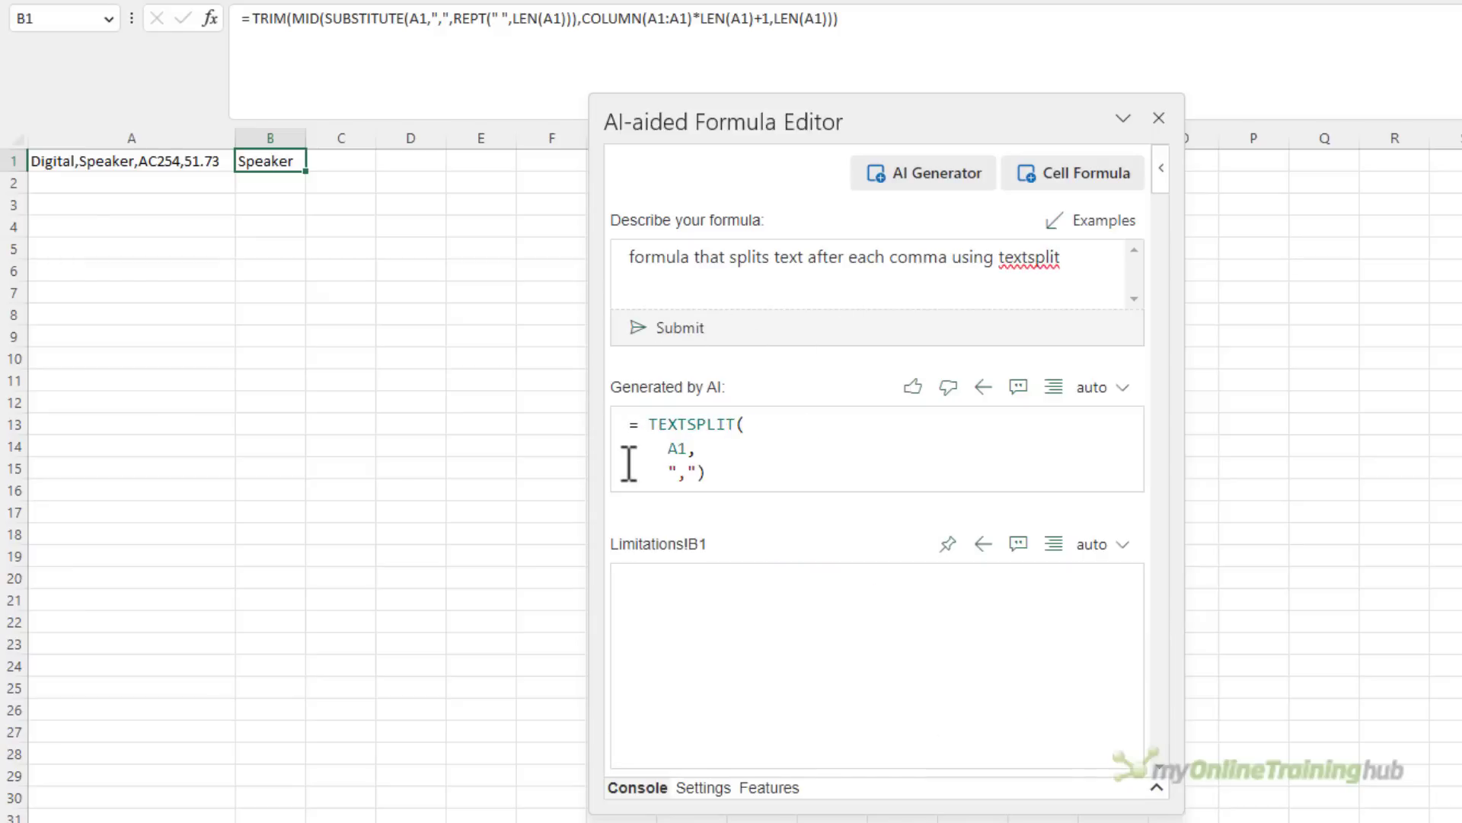
left_click(983, 387)
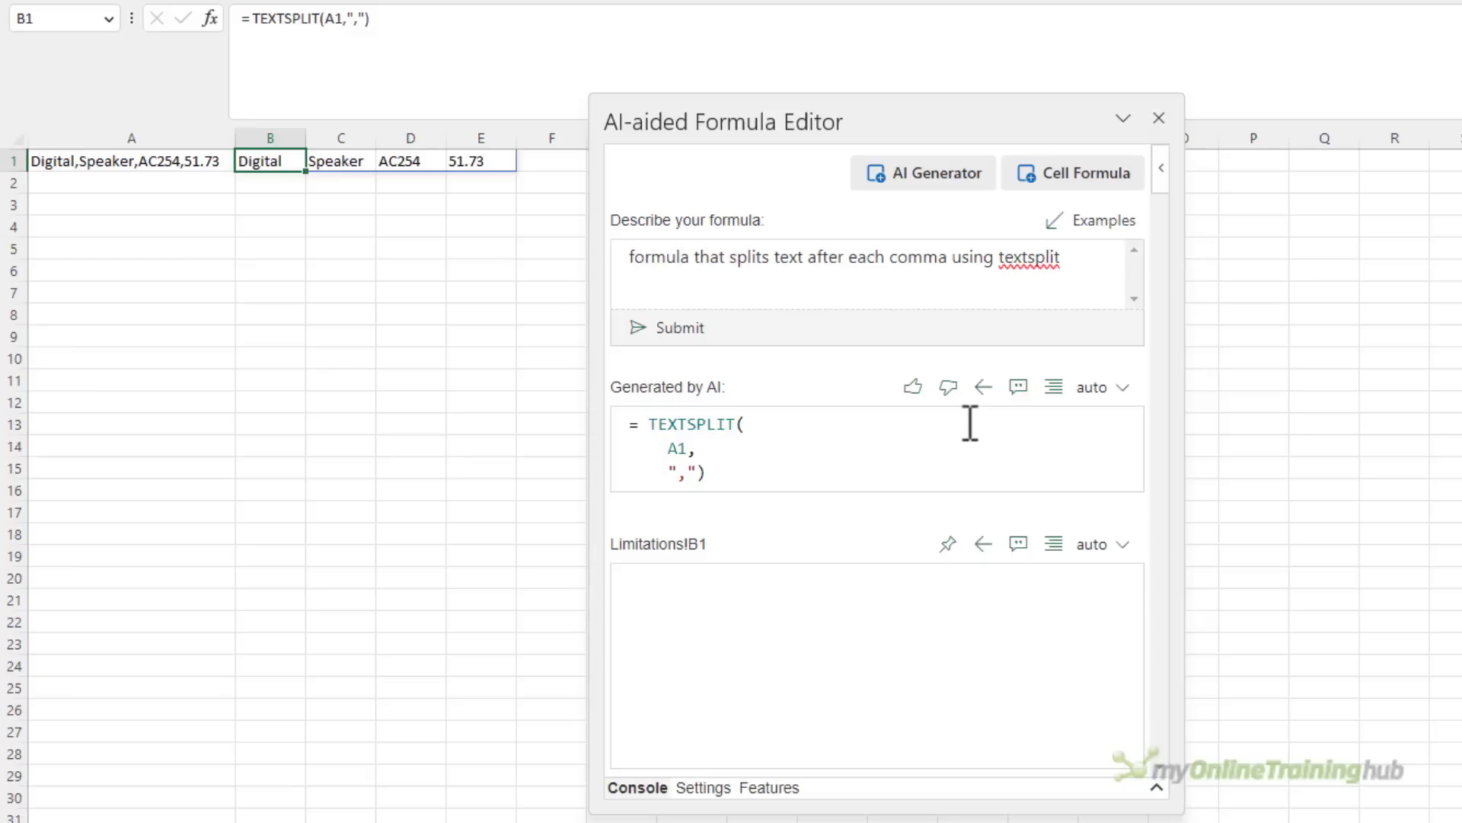